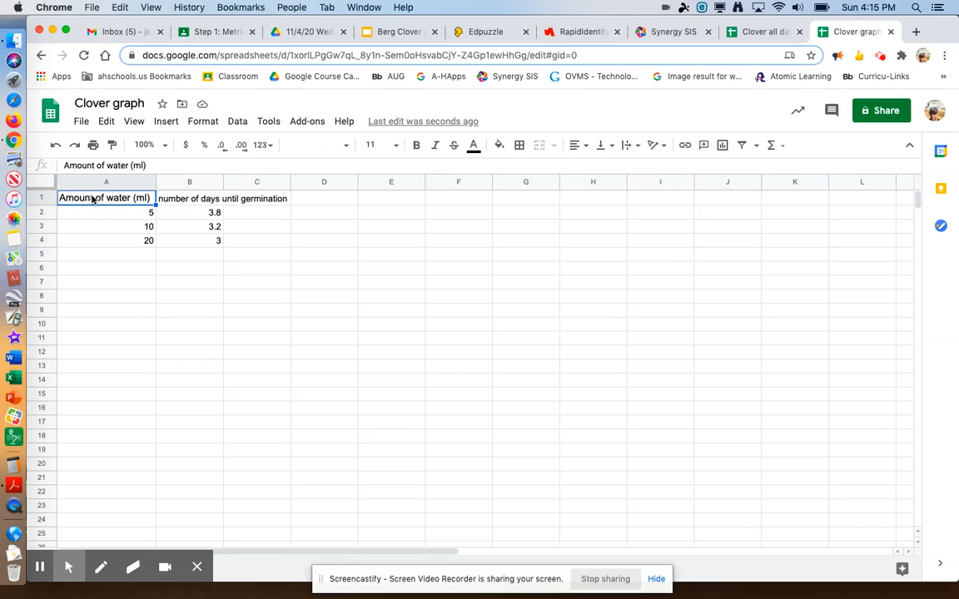
pyautogui.click(93, 200)
pyautogui.click(83, 265)
pyautogui.click(83, 195)
pyautogui.moveTo(84, 191); pyautogui.dragTo(218, 243)
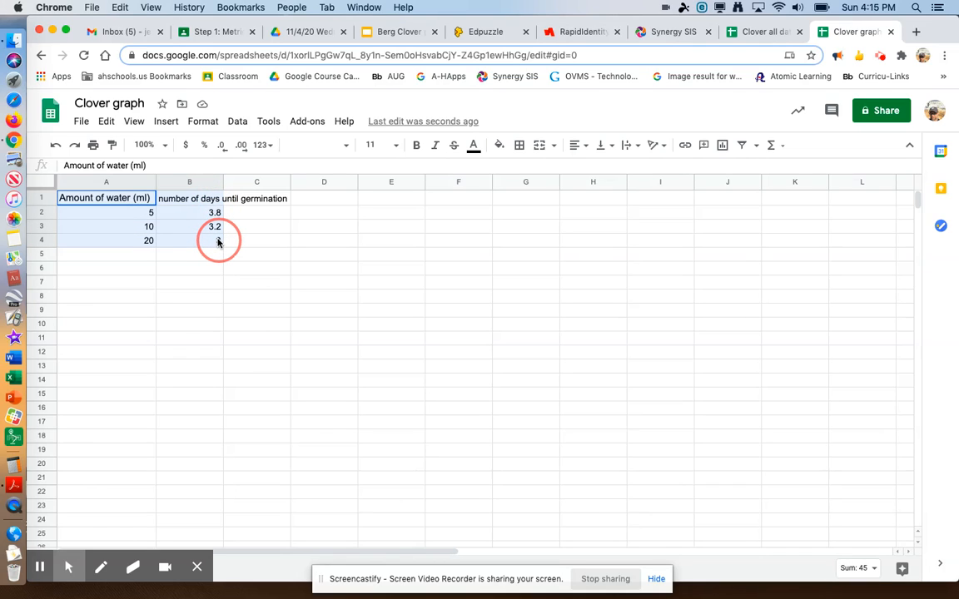
pyautogui.moveTo(218, 242); pyautogui.dragTo(218, 243)
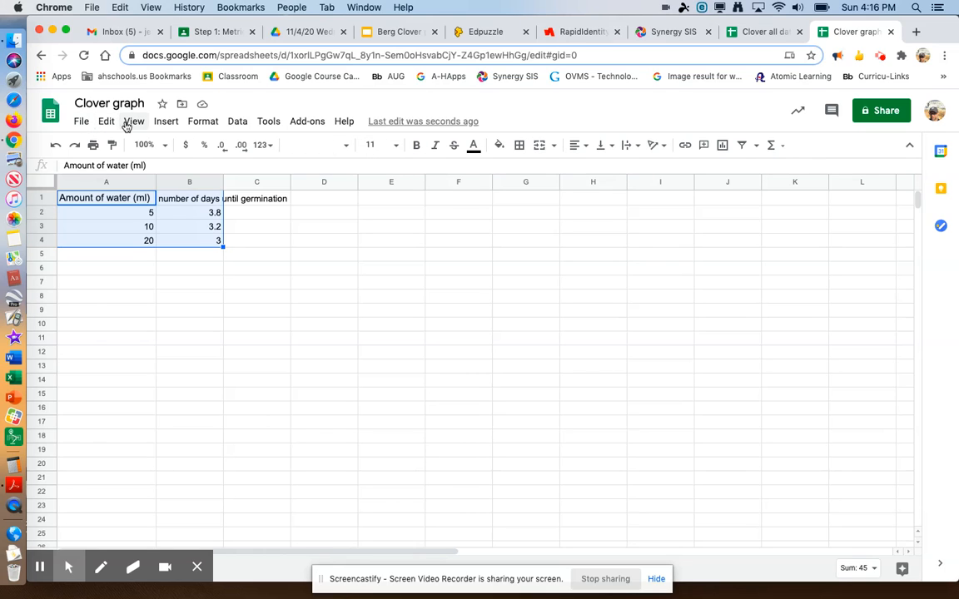
pyautogui.click(165, 123)
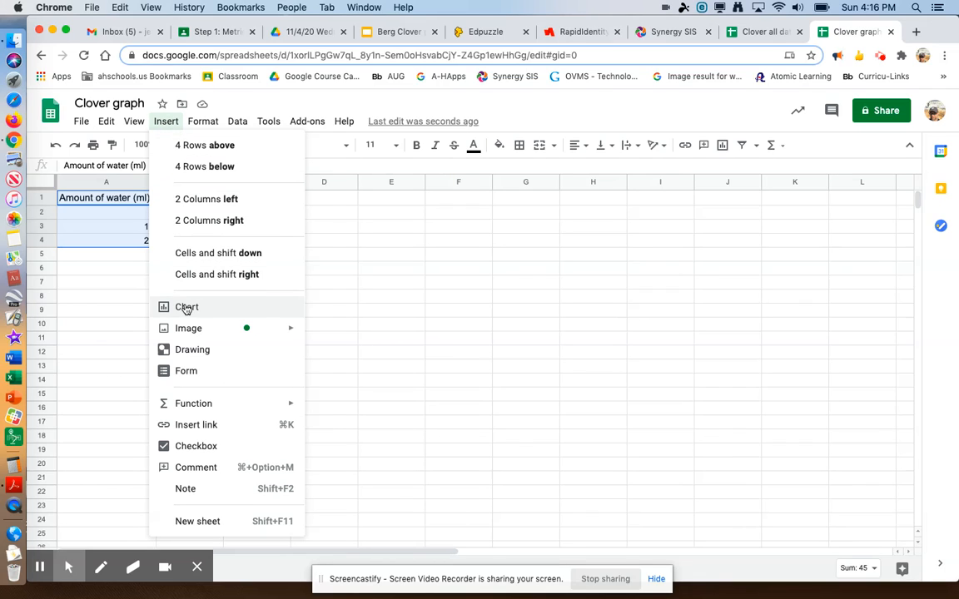
pyautogui.click(581, 215)
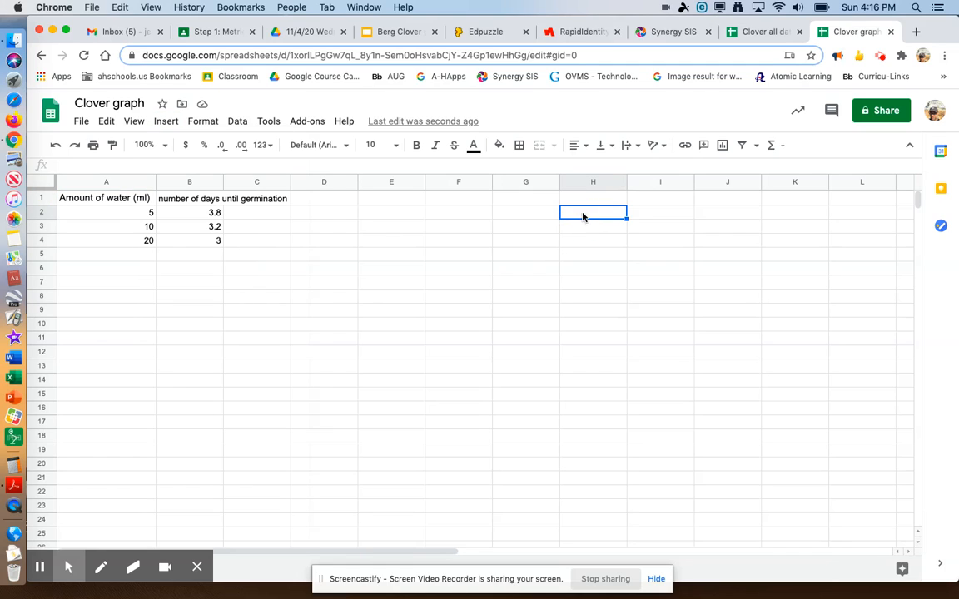
# Step: Insert a chart from the data in A1:B4 and set its chart type to column chart
pyautogui.click(110, 200)
pyautogui.moveTo(110, 200); pyautogui.dragTo(218, 242)
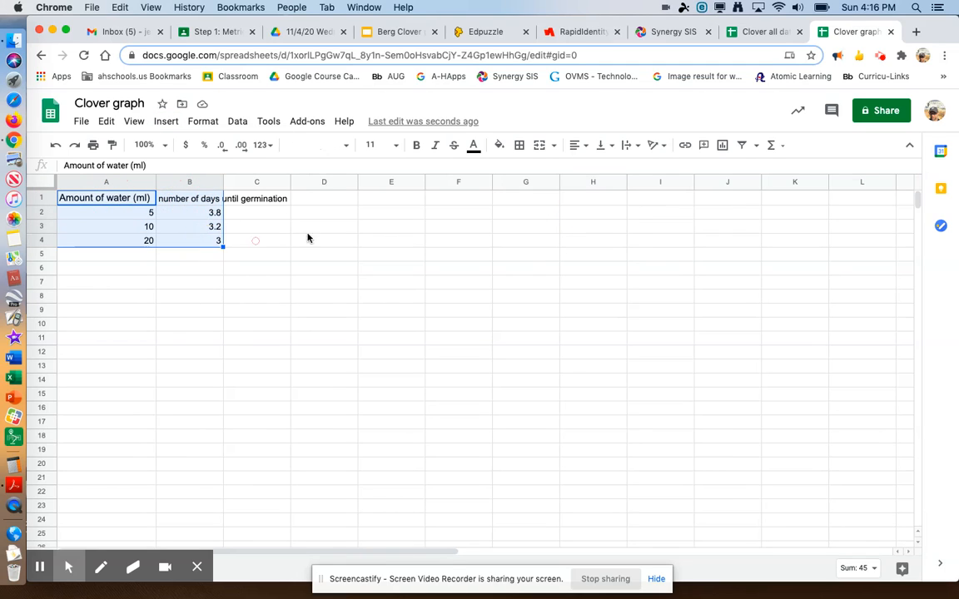
pyautogui.click(724, 146)
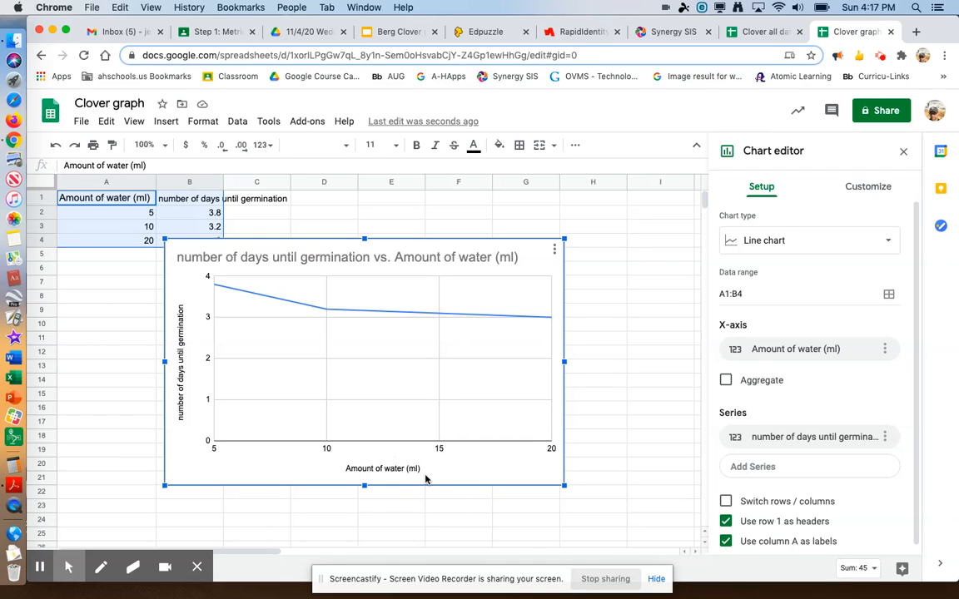
pyautogui.click(889, 244)
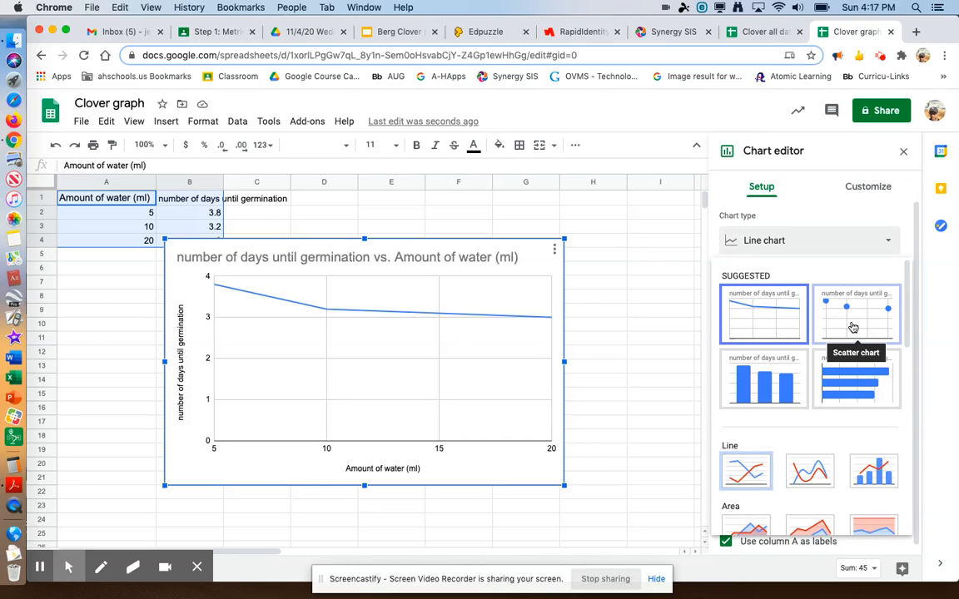
pyautogui.click(760, 388)
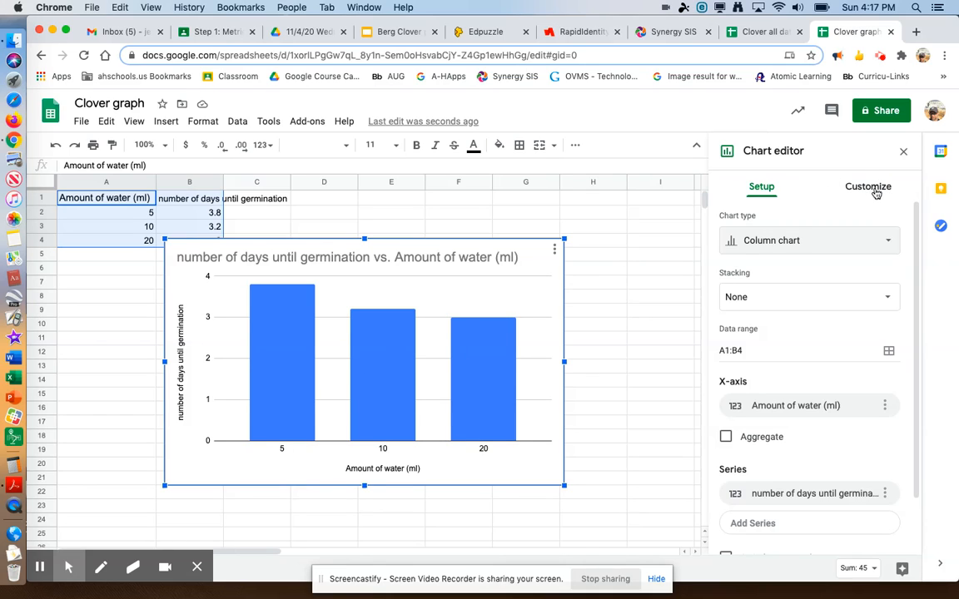
# Step: Try the 3D chart style on the column chart and turn it off again
pyautogui.scroll(-1, 843, 339)
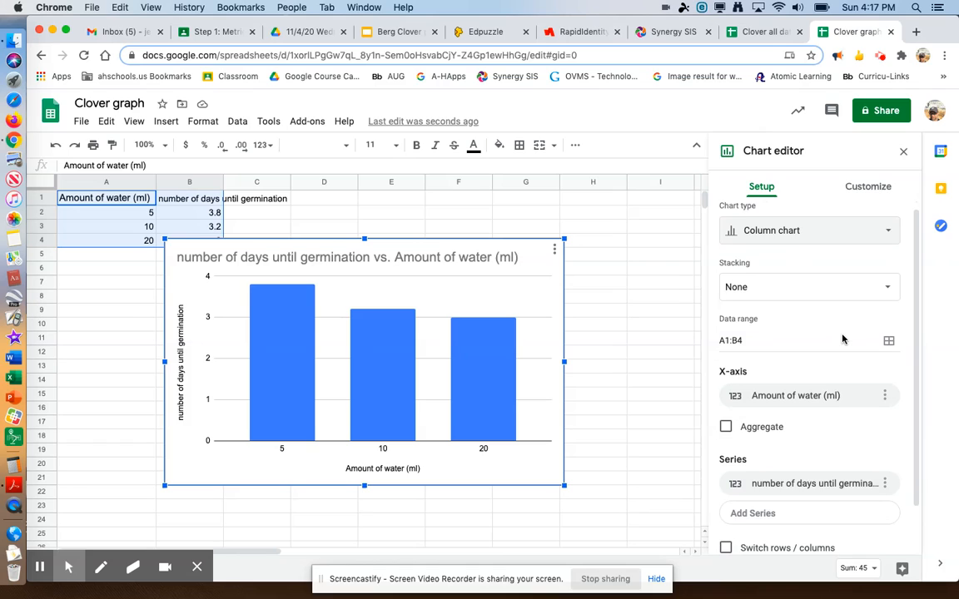
pyautogui.scroll(-3, 843, 339)
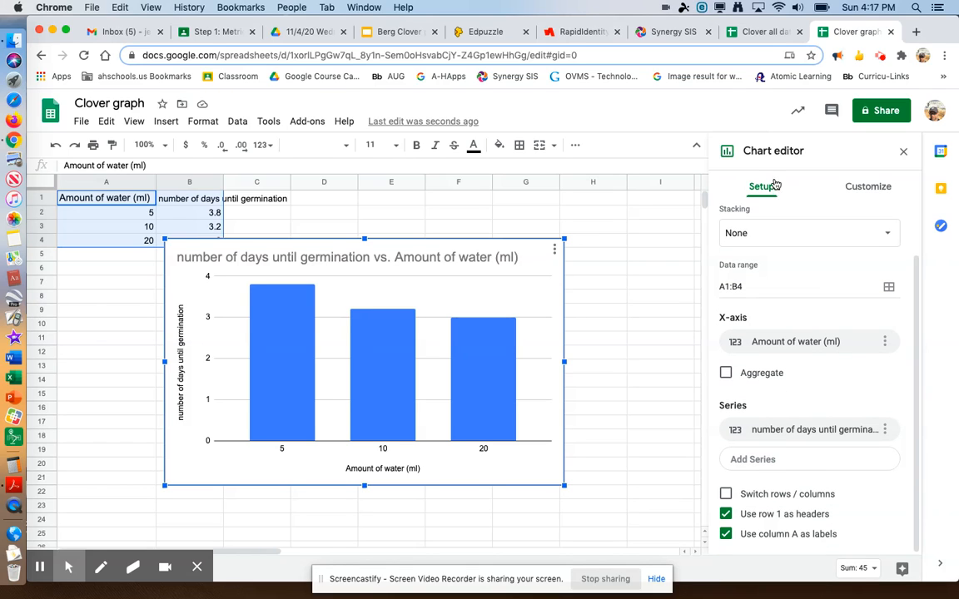
pyautogui.scroll(2, 801, 252)
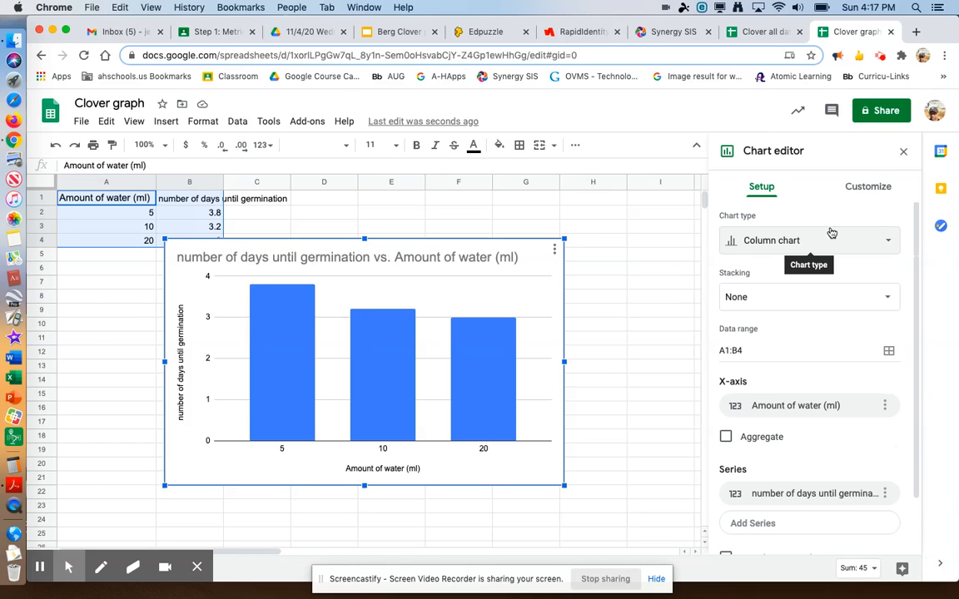
pyautogui.click(867, 188)
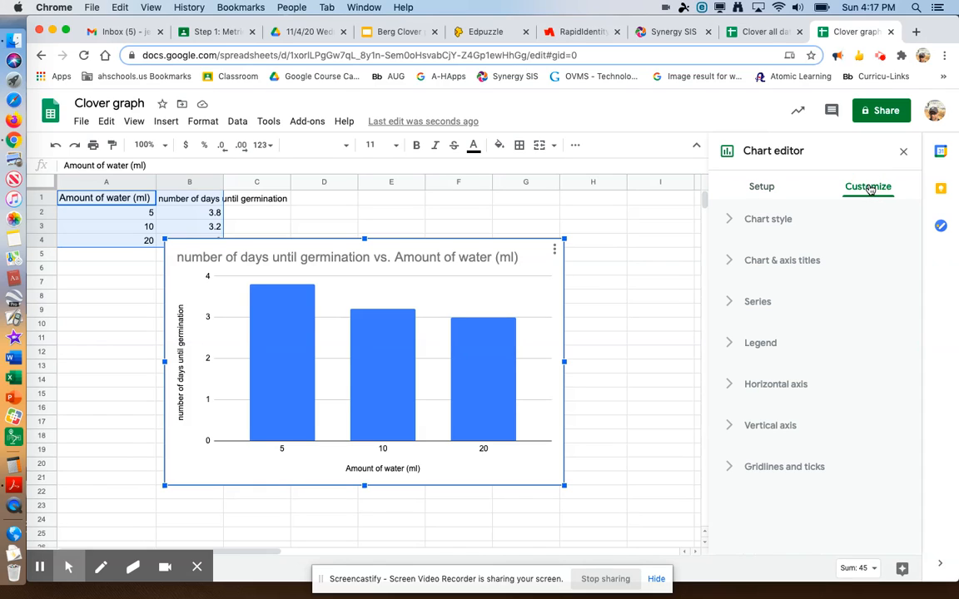
pyautogui.click(731, 220)
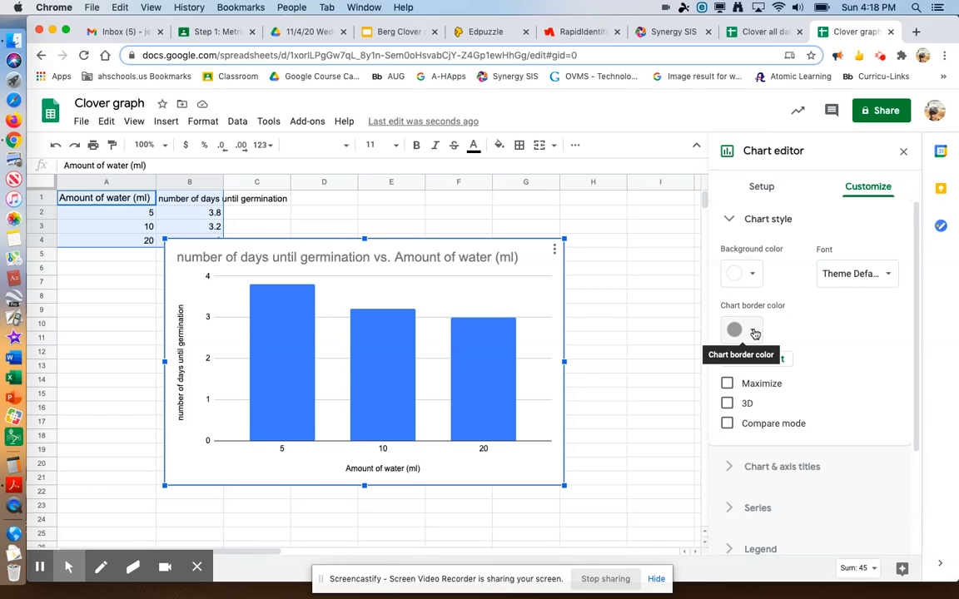
pyautogui.click(727, 404)
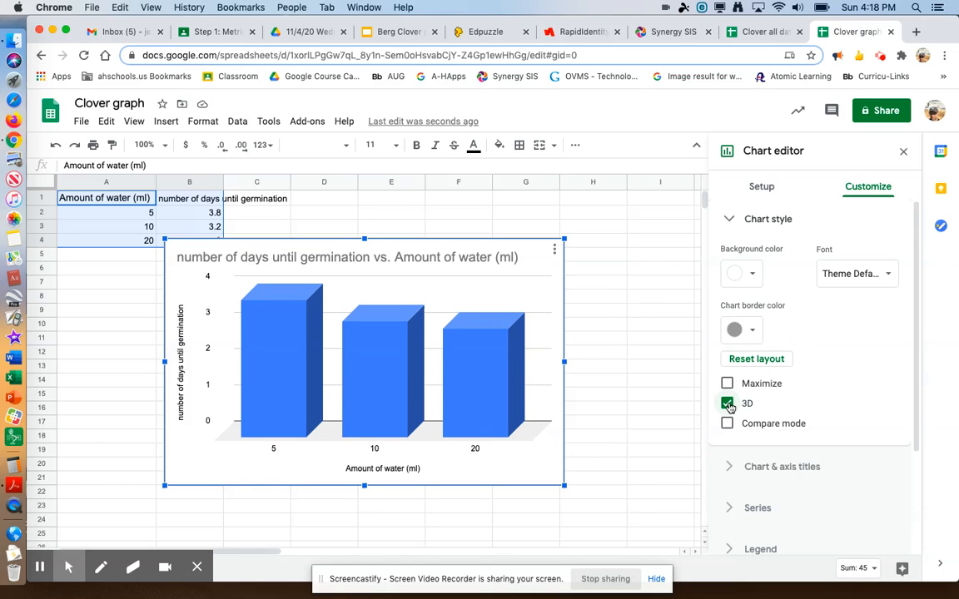
pyautogui.click(728, 404)
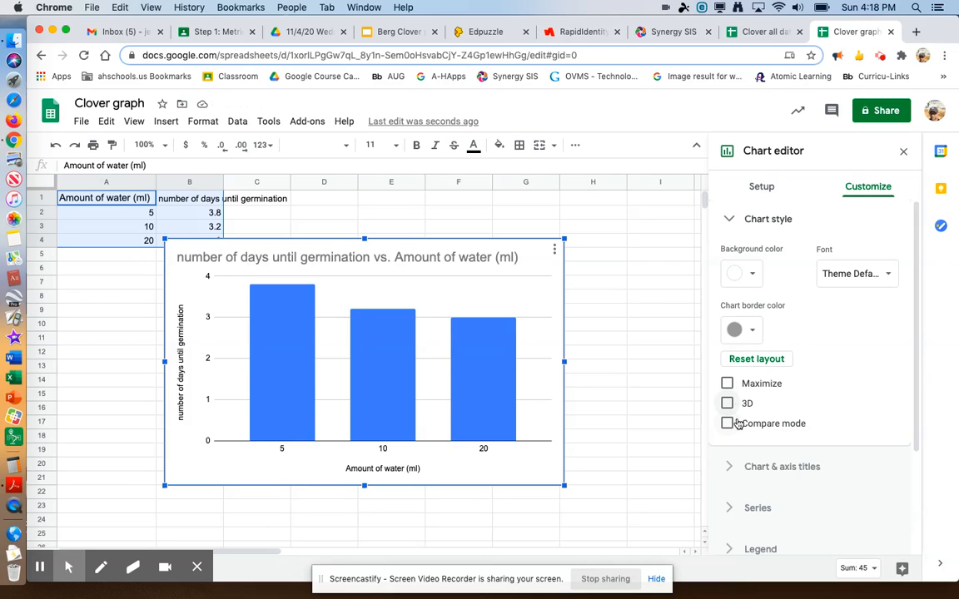
# Step: Try a cyan chart border and replace it by setting the chart border color to None
pyautogui.scroll(-1, 737, 410)
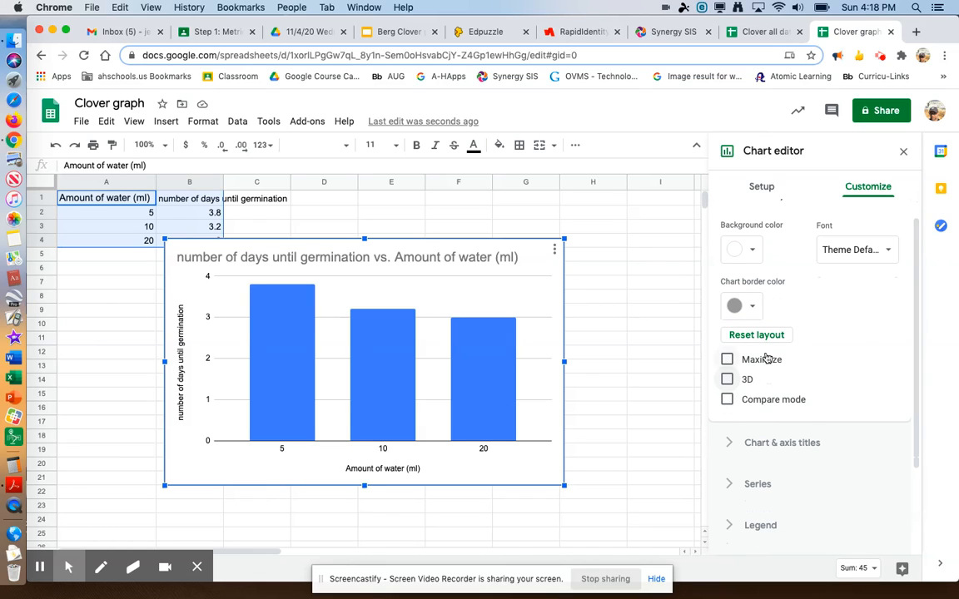
pyautogui.click(754, 307)
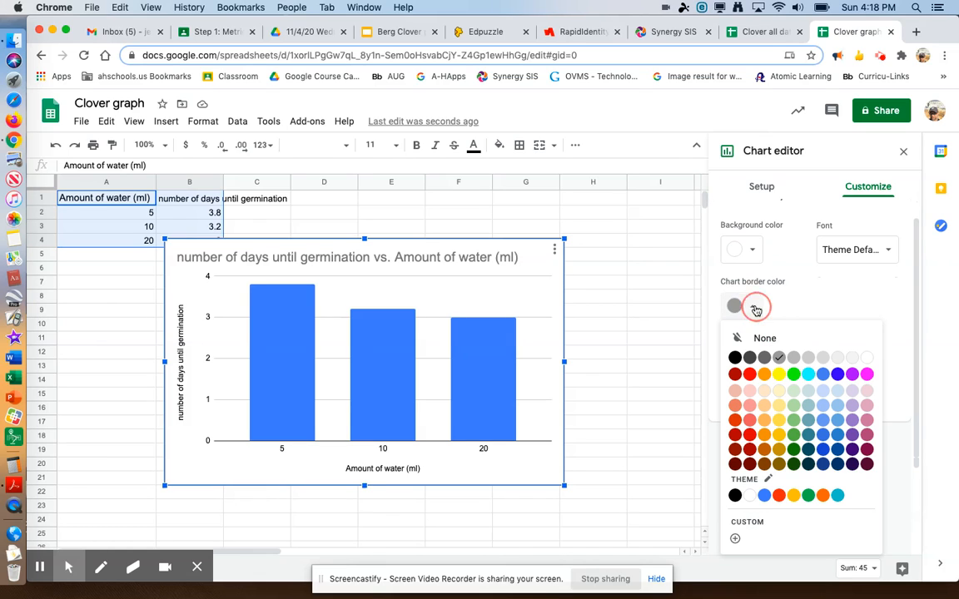
pyautogui.click(809, 376)
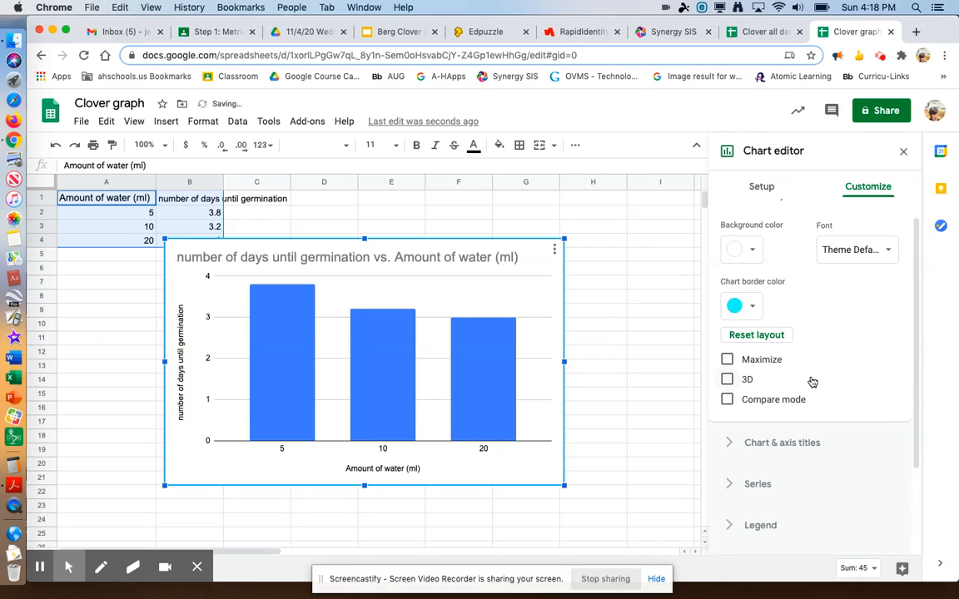
pyautogui.click(754, 307)
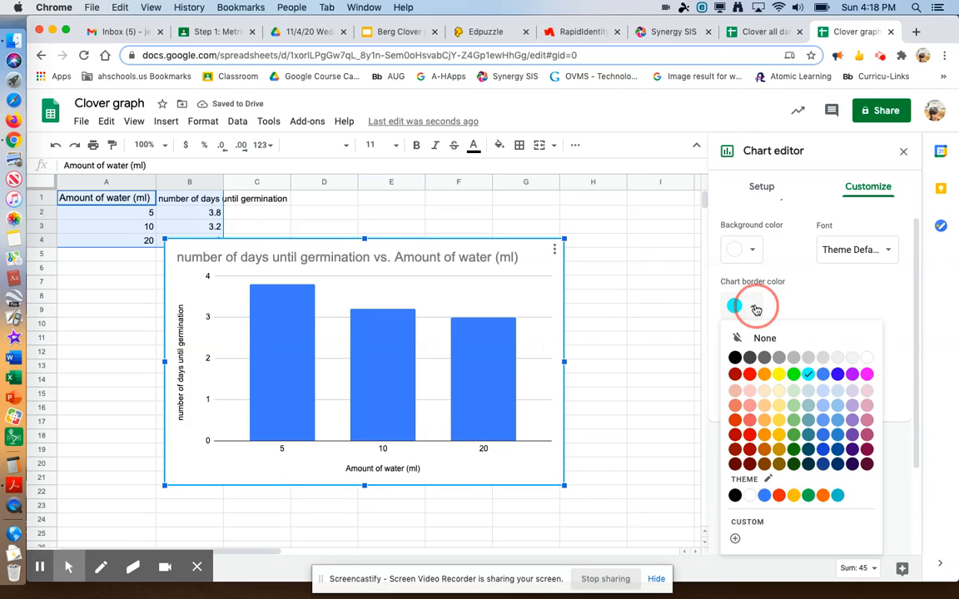
pyautogui.click(761, 338)
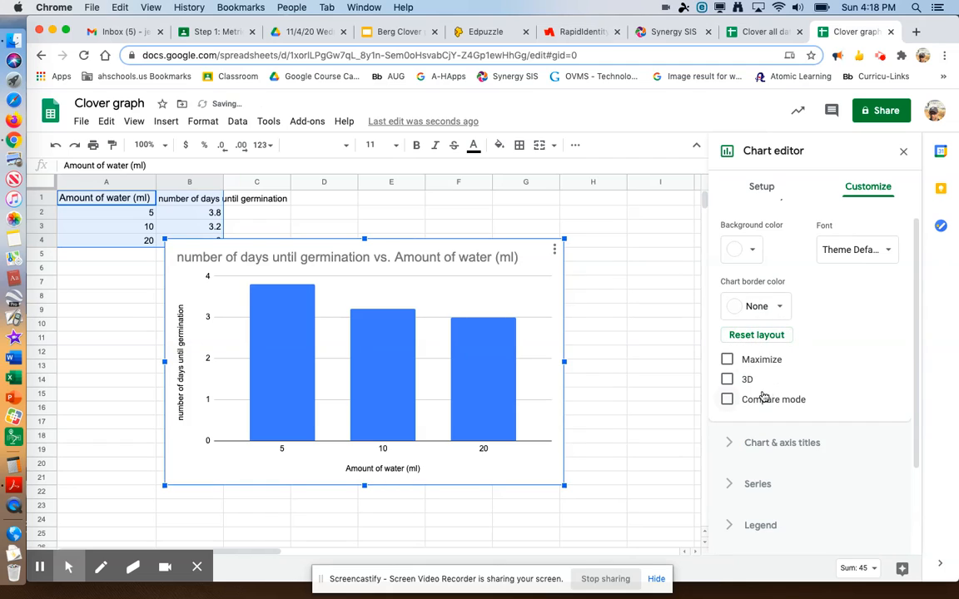
# Step: Capitalize "Water" in the chart's horizontal axis title so that it reads "Amount of Water (ml)"
pyautogui.scroll(-1, 749, 393)
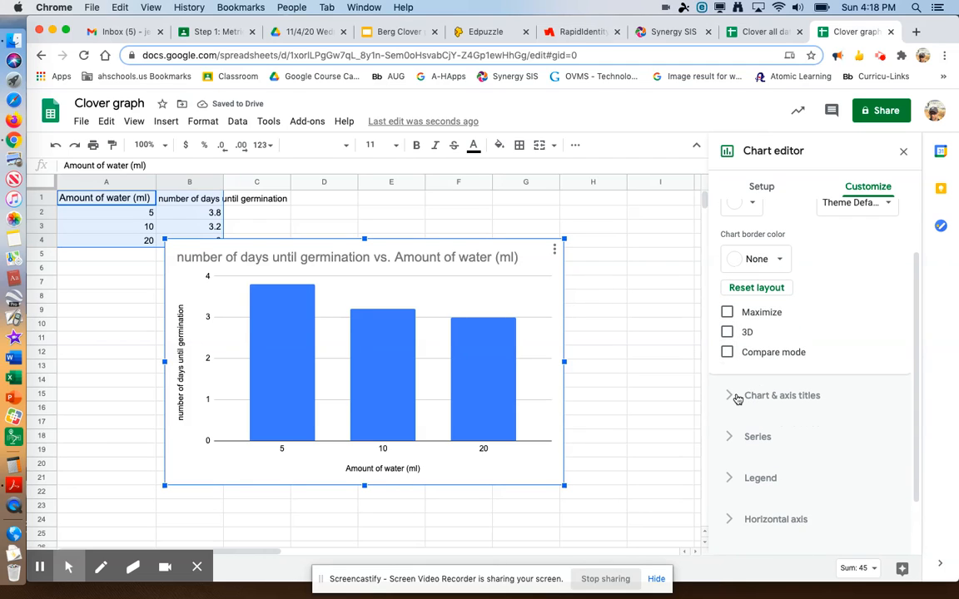
pyautogui.click(738, 397)
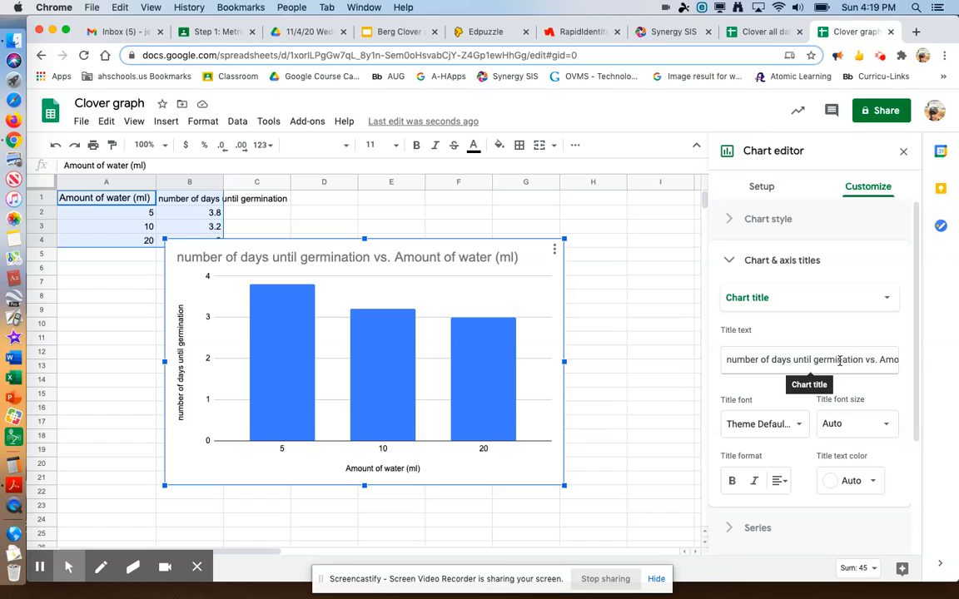
pyautogui.click(889, 299)
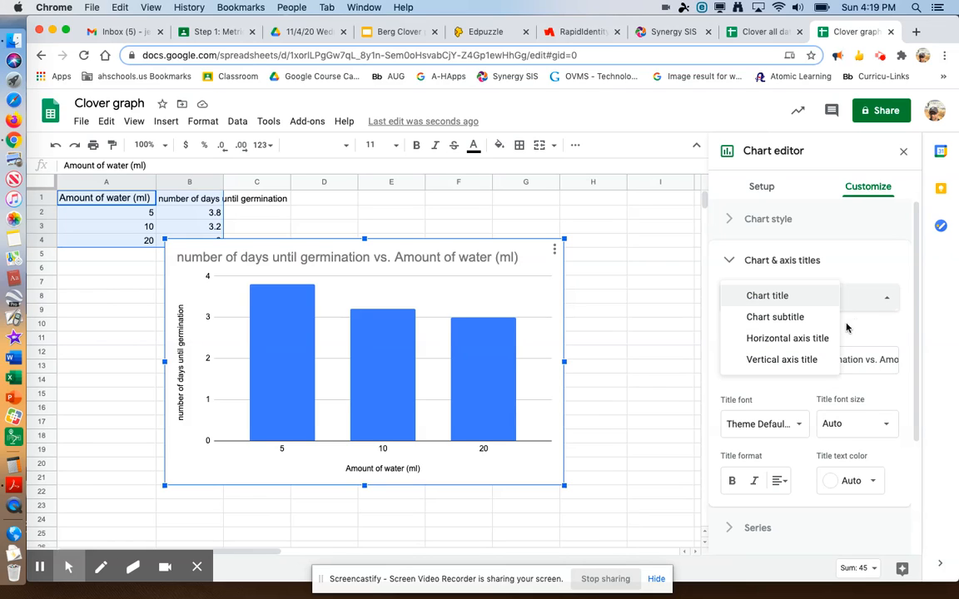
pyautogui.click(773, 338)
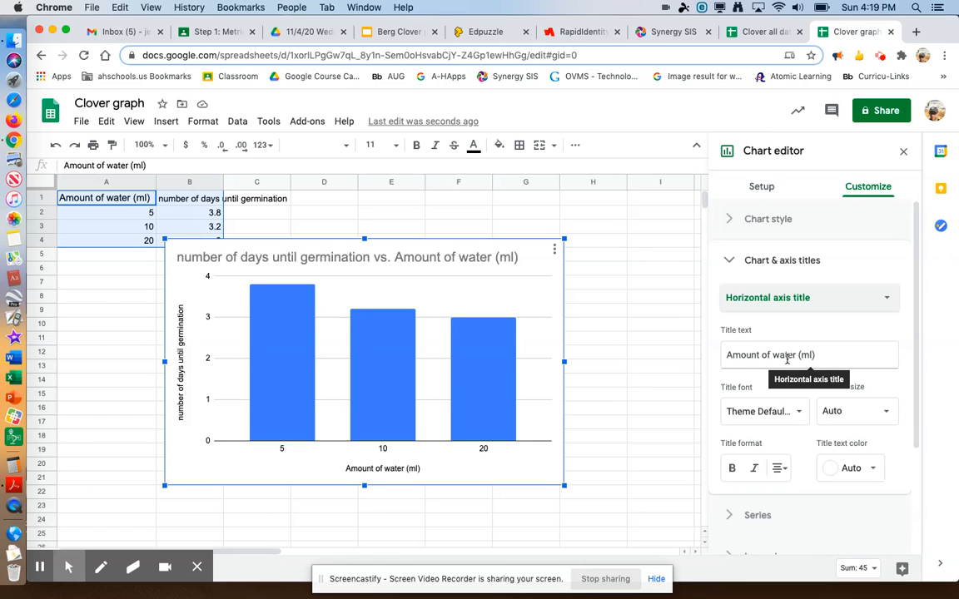
pyautogui.click(816, 354)
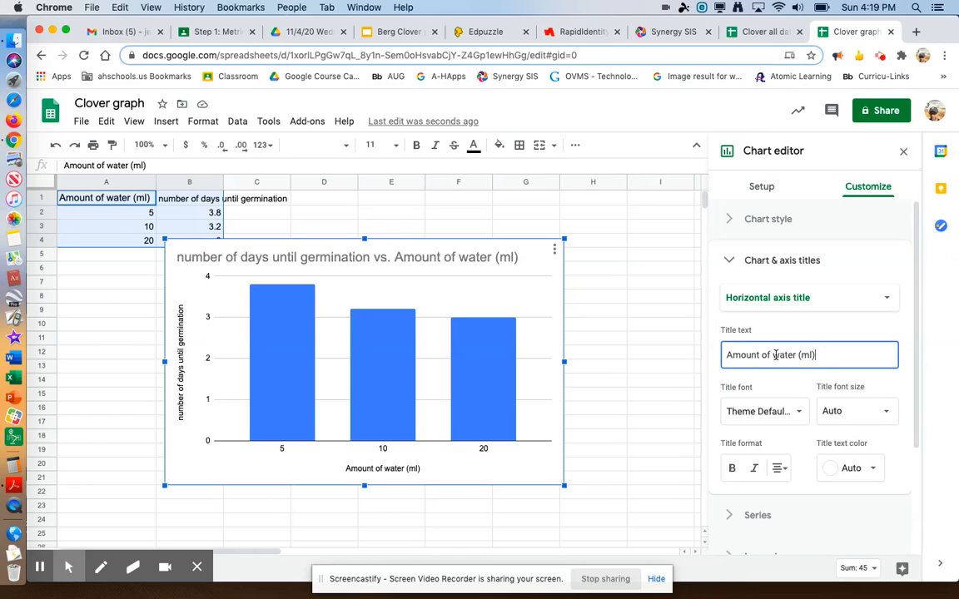
pyautogui.click(780, 356)
pyautogui.press('BackSpace')
pyautogui.write('W')
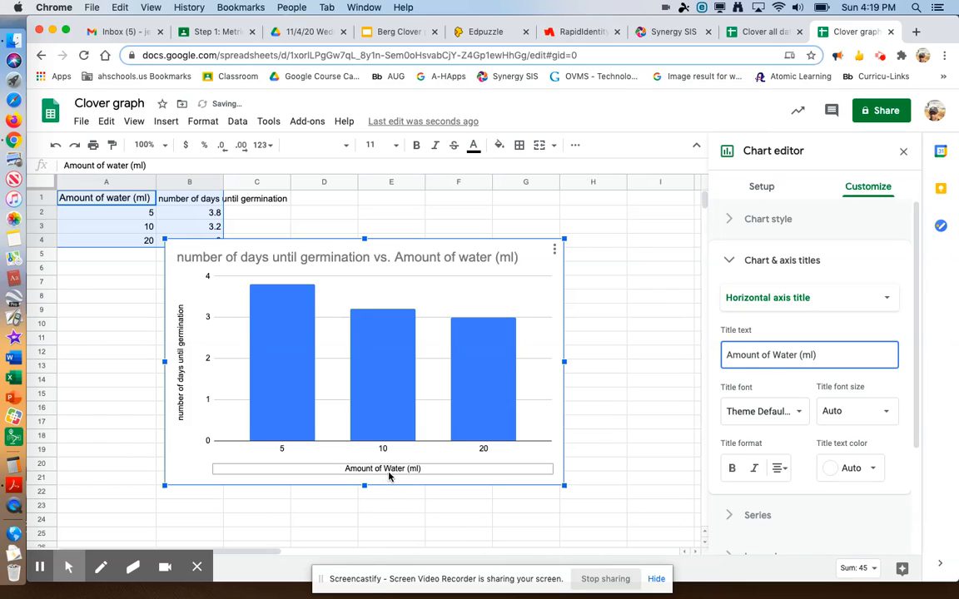
# Step: Make the horizontal axis title bold and set its text color to blue
pyautogui.click(732, 470)
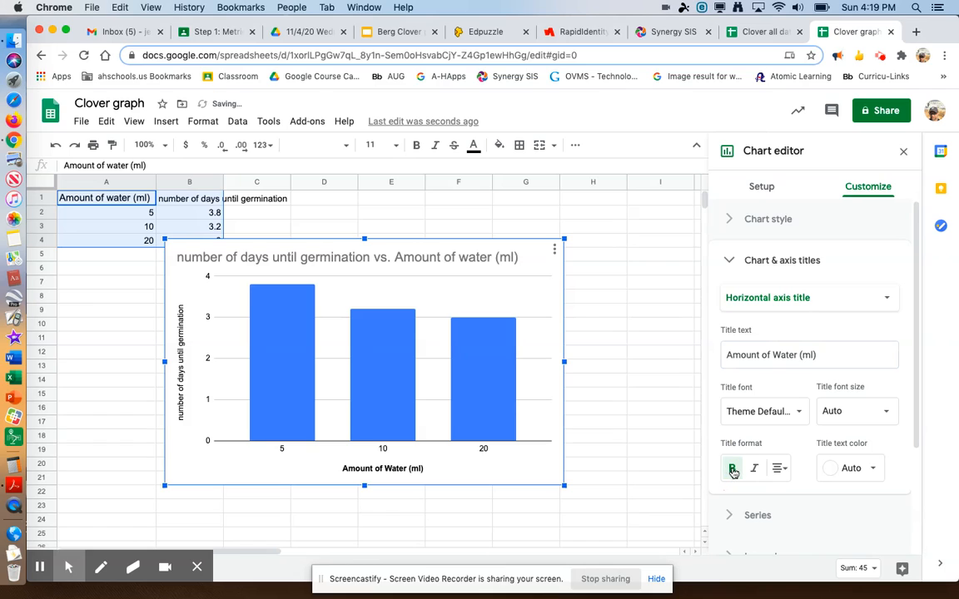
pyautogui.click(874, 469)
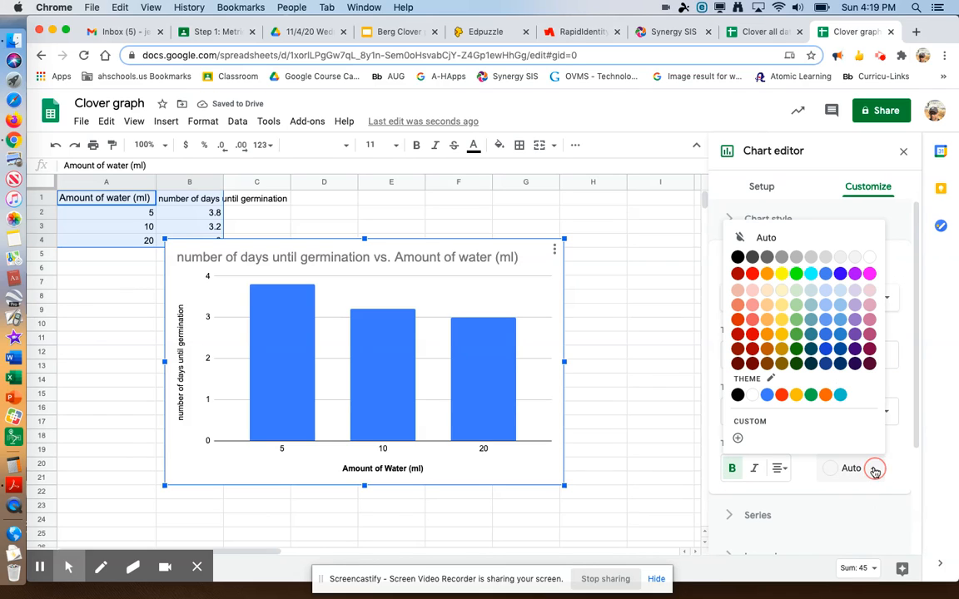
pyautogui.click(841, 274)
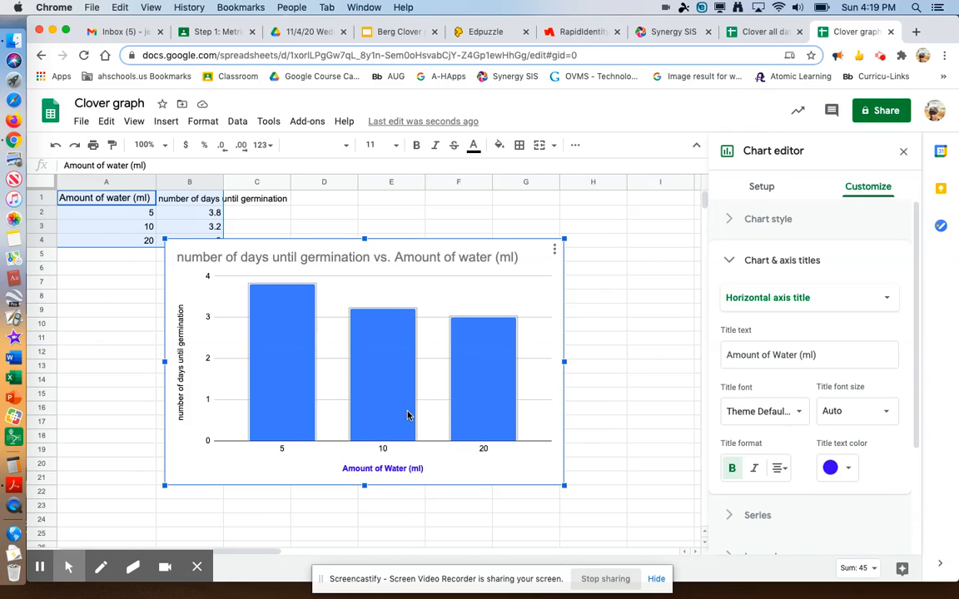
# Step: Replace the chart's vertical axis title text with "Germination Time (days)"
pyautogui.click(890, 301)
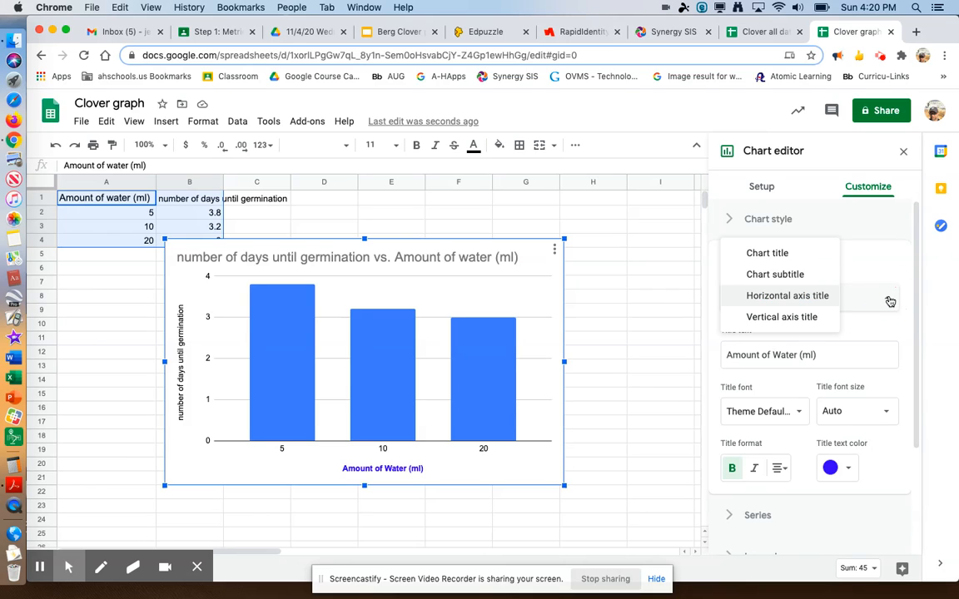
pyautogui.click(767, 320)
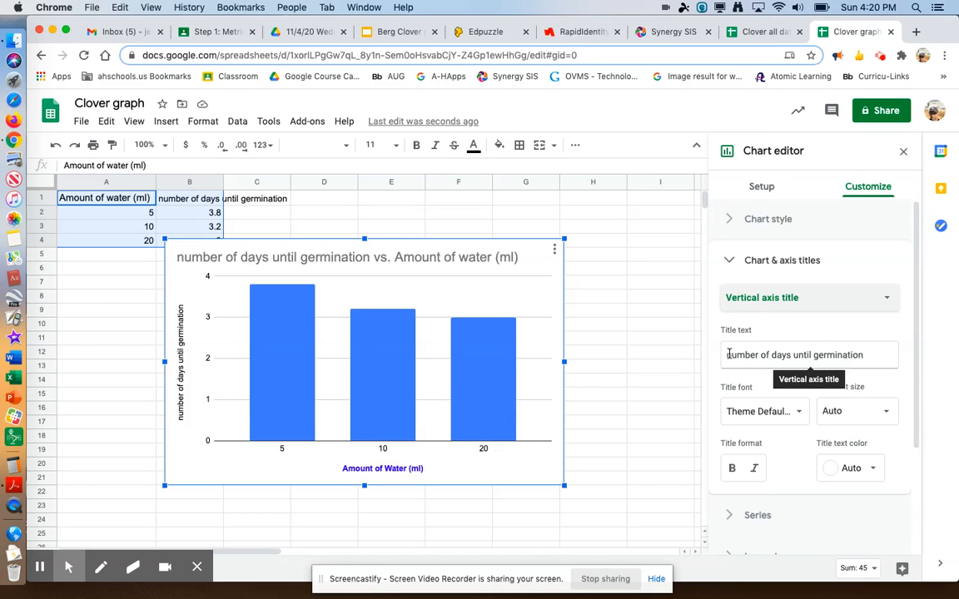
pyautogui.click(873, 355)
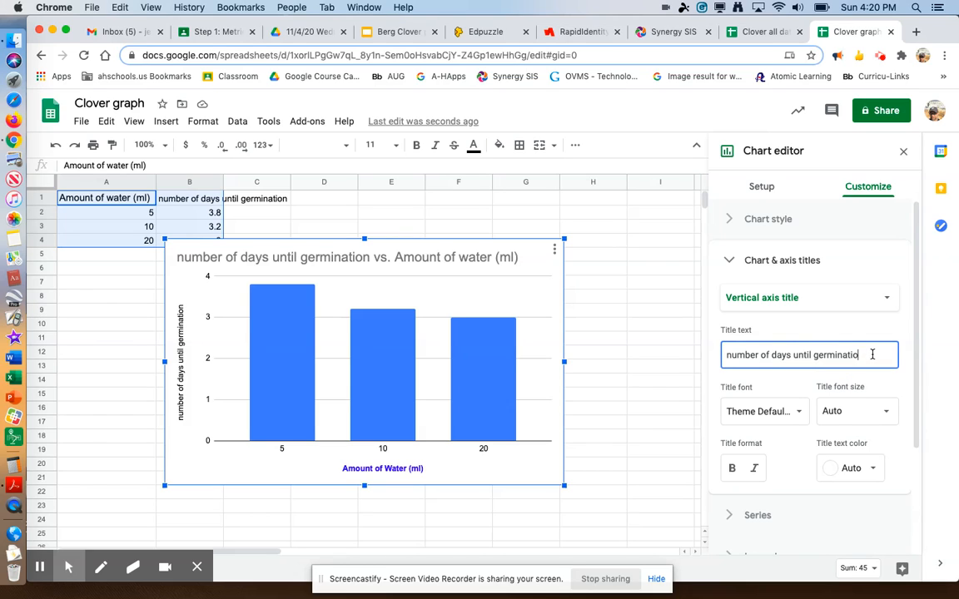
pyautogui.press('BackSpace')
pyautogui.press('BackSpace')
pyautogui.press('BackSpace')
pyautogui.press('BackSpace')
pyautogui.press('BackSpace')
pyautogui.press('BackSpace')
pyautogui.press('BackSpace')
pyautogui.press('BackSpace')
pyautogui.press('BackSpace')
pyautogui.press('BackSpace')
pyautogui.press('BackSpace')
pyautogui.press('BackSpace')
pyautogui.press('BackSpace')
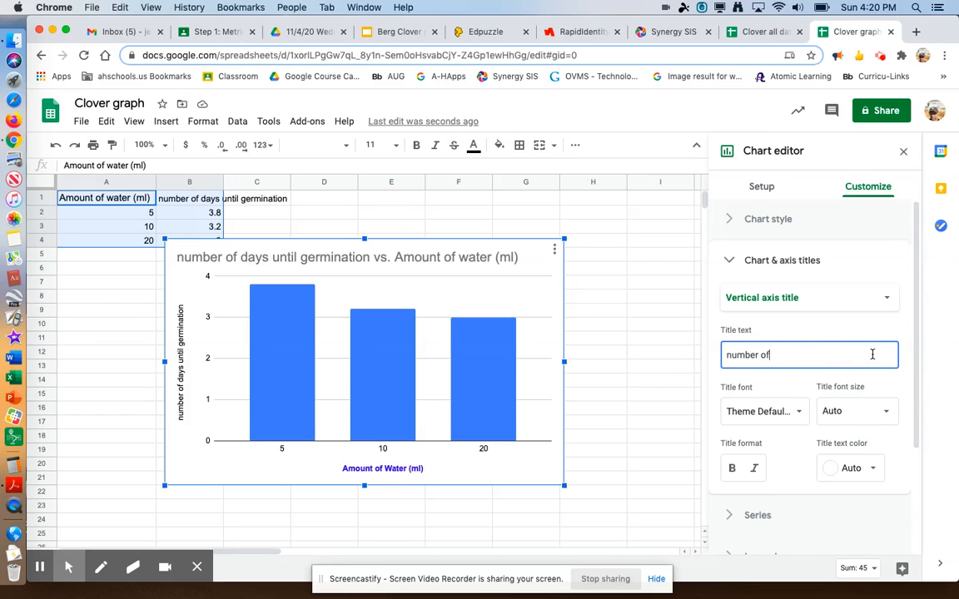
pyautogui.press('BackSpace')
pyautogui.press('BackSpace')
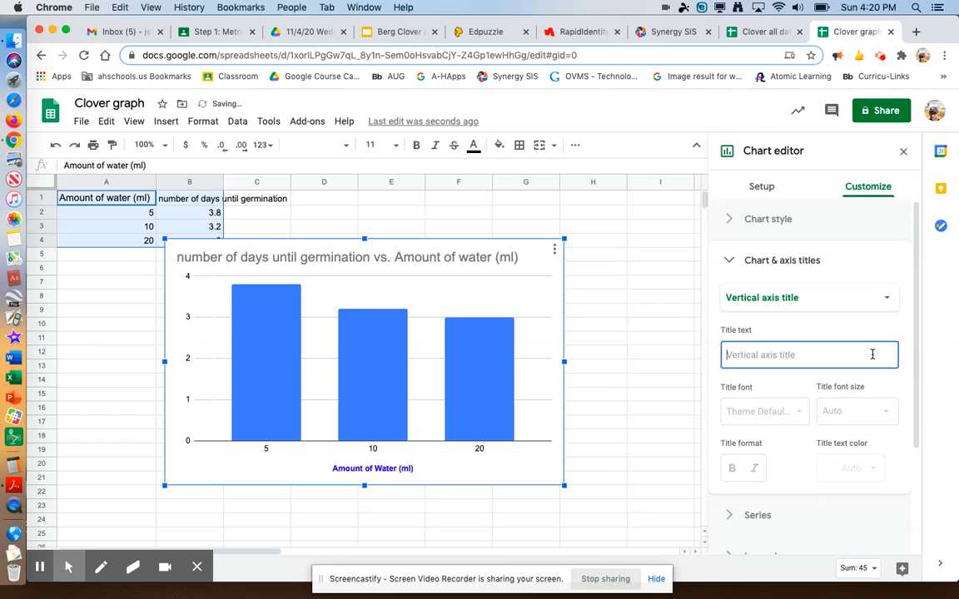
pyautogui.write('Germin')
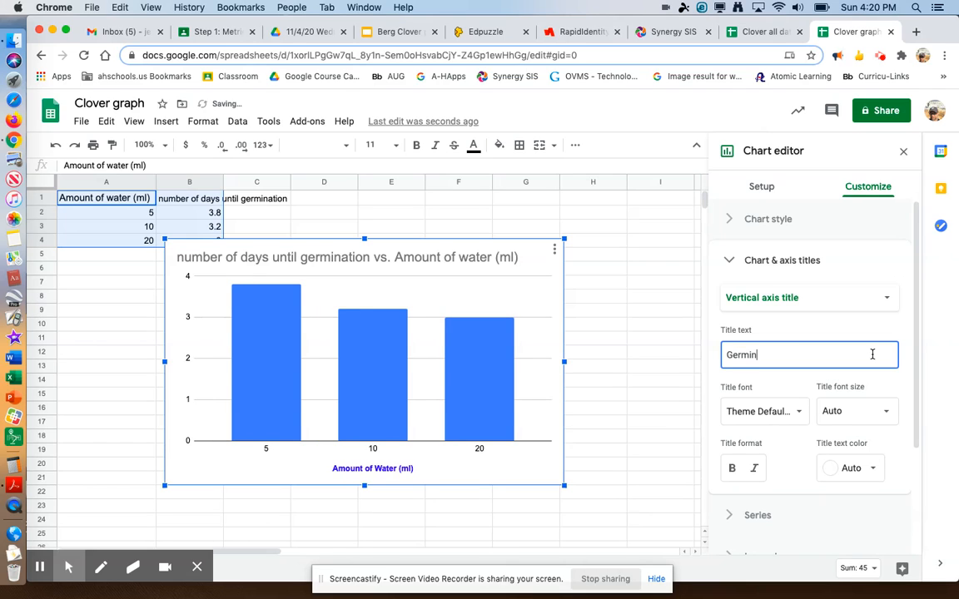
pyautogui.write('ta')
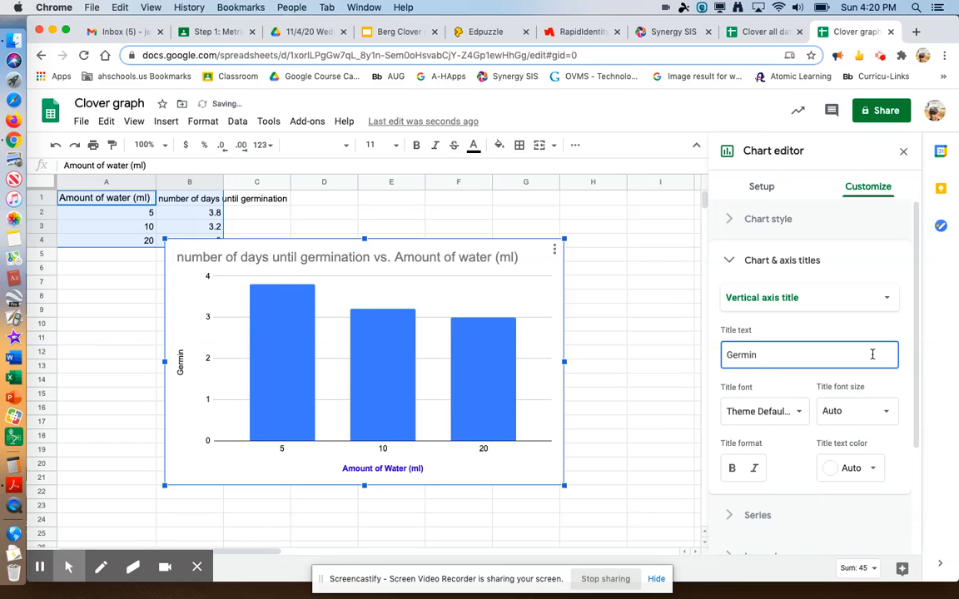
pyautogui.write('ation T')
pyautogui.write(' ime')
pyautogui.write('Time')
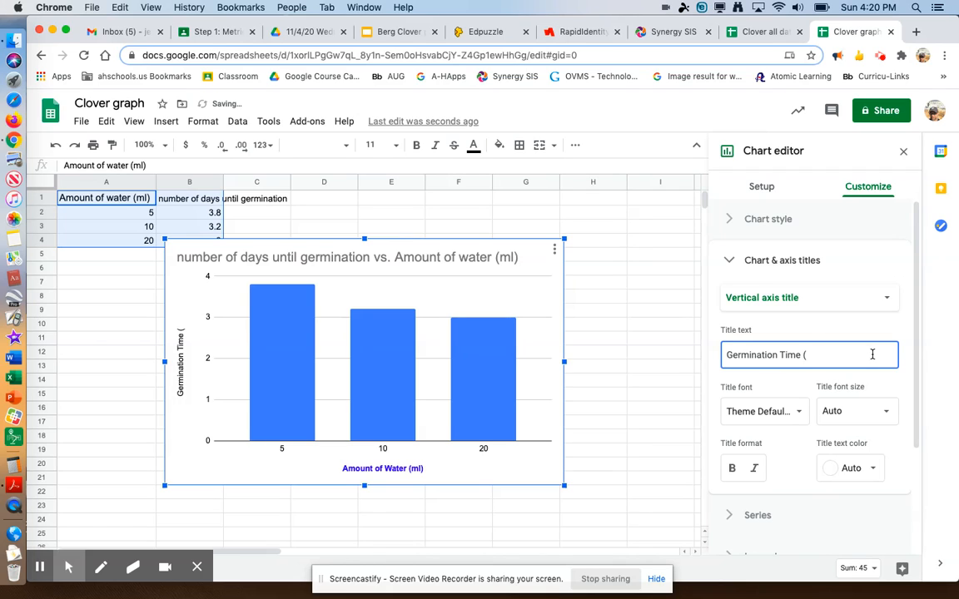
pyautogui.write(' (days)')
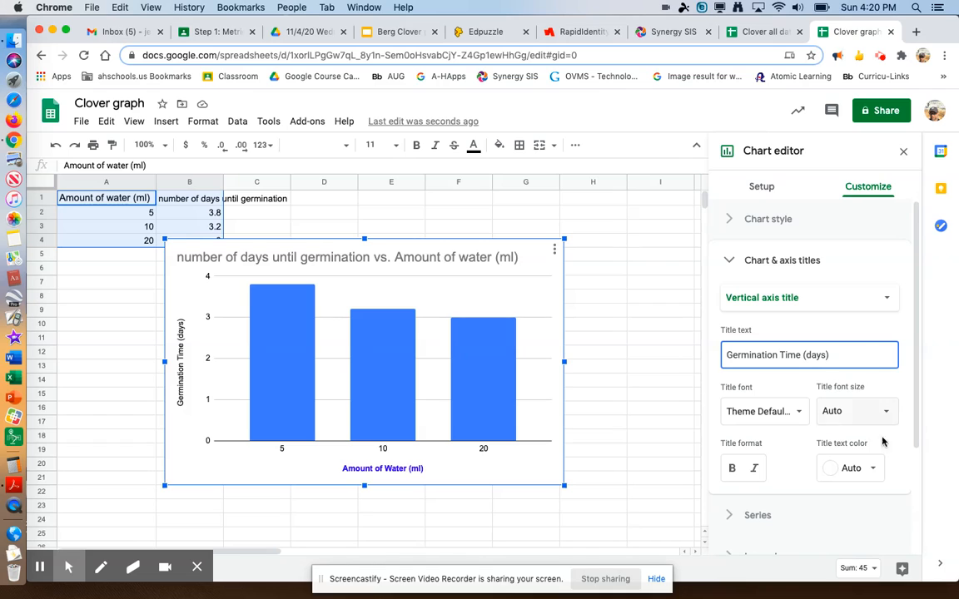
# Step: Make the vertical axis title bold and set its text color to blue, matching the horizontal axis title
pyautogui.click(732, 468)
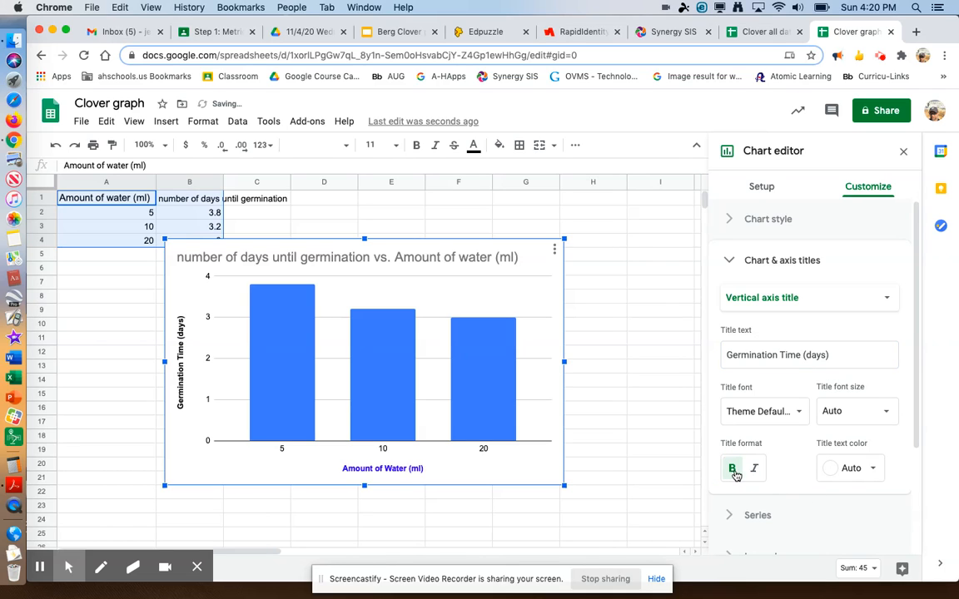
pyautogui.click(875, 472)
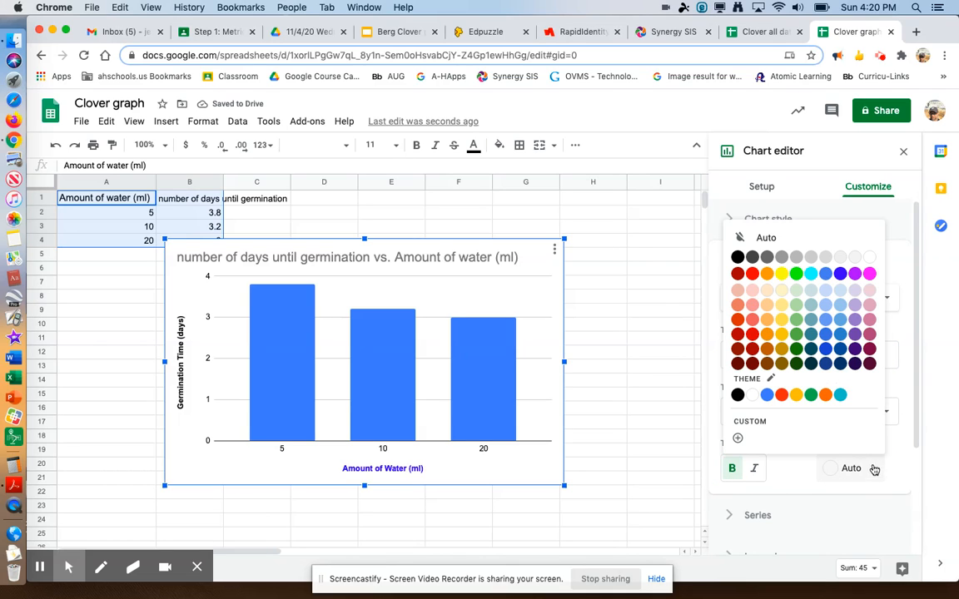
pyautogui.click(841, 275)
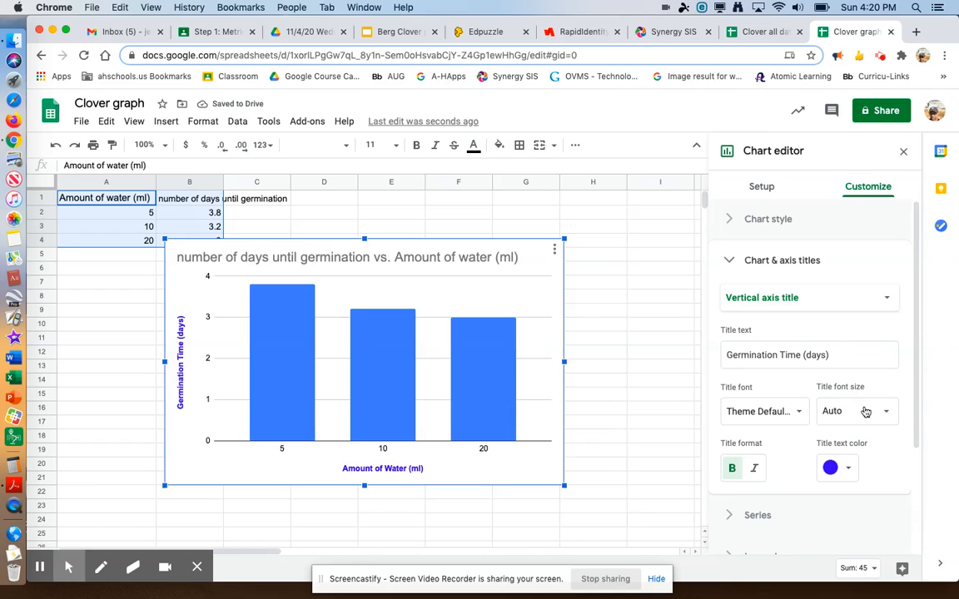
# Step: Replace the chart title text with "Germination time with different amounts of water"
pyautogui.click(889, 301)
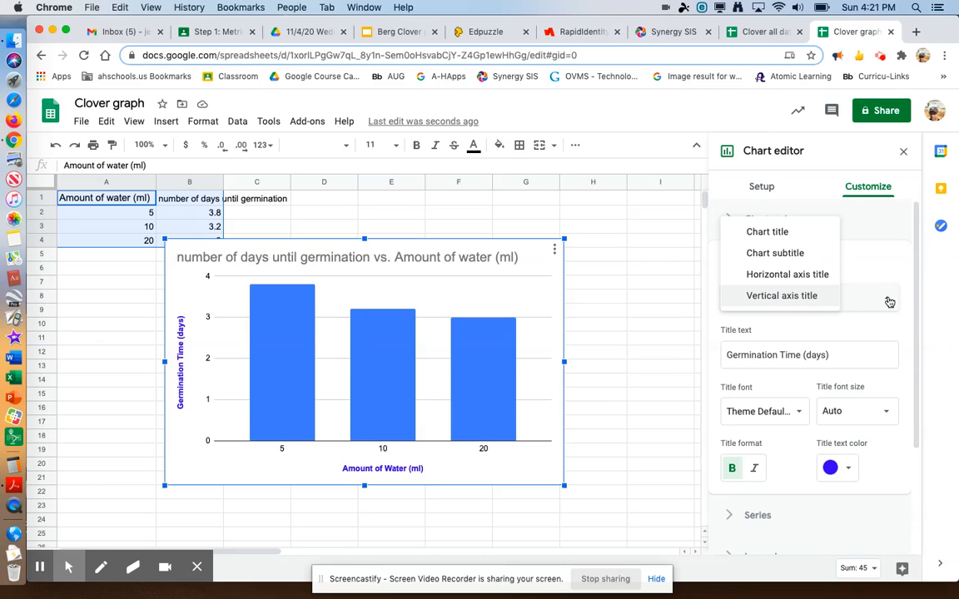
pyautogui.click(774, 236)
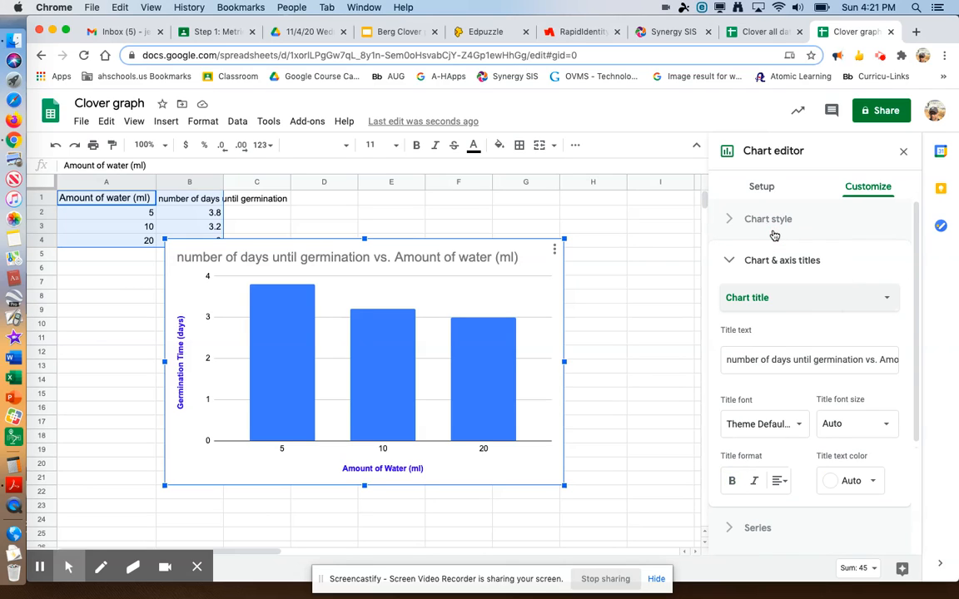
pyautogui.click(894, 360)
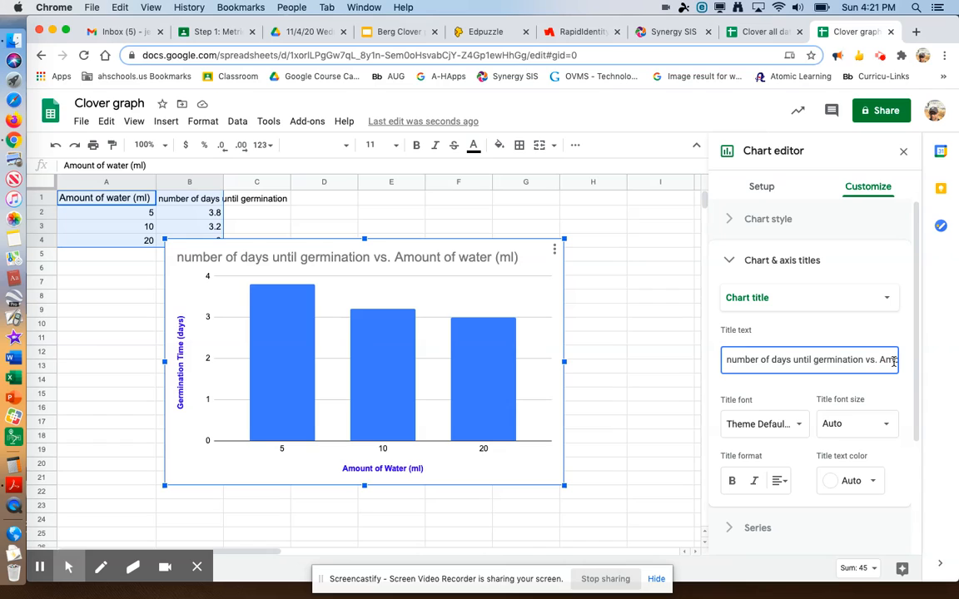
pyautogui.press('BackSpace')
pyautogui.press('BackSpace')
pyautogui.press('BackSpace')
pyautogui.press('BackSpace')
pyautogui.press('BackSpace')
pyautogui.press('BackSpace')
pyautogui.press('BackSpace')
pyautogui.press('BackSpace')
pyautogui.press('BackSpace')
pyautogui.press('BackSpace')
pyautogui.press('BackSpace')
pyautogui.press('BackSpace')
pyautogui.press('BackSpace')
pyautogui.press('BackSpace')
pyautogui.press('BackSpace')
pyautogui.press('BackSpace')
pyautogui.press('BackSpace')
pyautogui.press('BackSpace')
pyautogui.press('BackSpace')
pyautogui.press('BackSpace')
pyautogui.press('BackSpace')
pyautogui.press('BackSpace')
pyautogui.press('BackSpace')
pyautogui.press('BackSpace')
pyautogui.press('BackSpace')
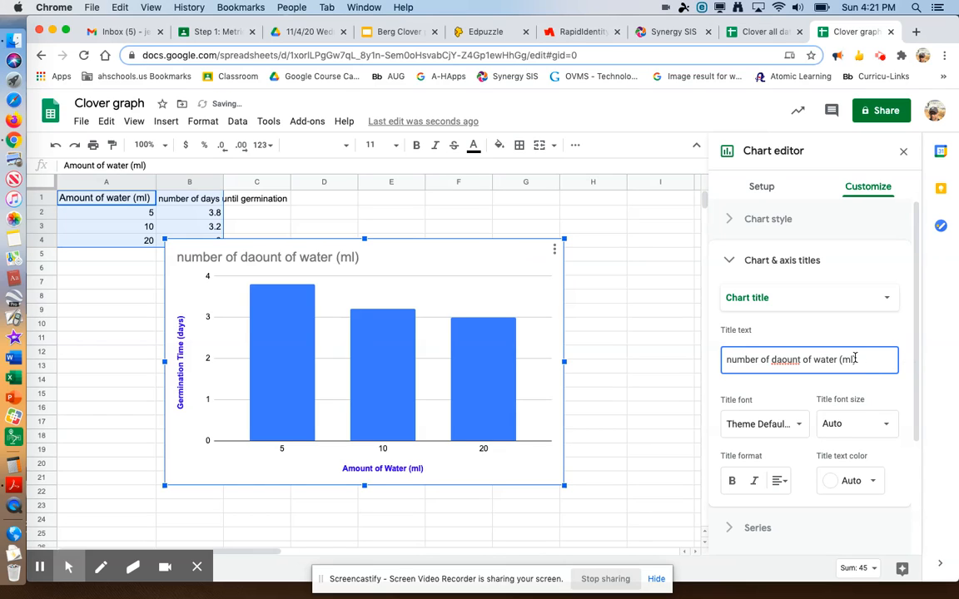
pyautogui.click(855, 359)
pyautogui.press('BackSpace')
pyautogui.press('BackSpace')
pyautogui.press('BackSpace')
pyautogui.press('BackSpace')
pyautogui.press('BackSpace')
pyautogui.press('BackSpace')
pyautogui.press('BackSpace')
pyautogui.press('BackSpace')
pyautogui.press('BackSpace')
pyautogui.press('BackSpace')
pyautogui.press('BackSpace')
pyautogui.press('BackSpace')
pyautogui.press('BackSpace')
pyautogui.press('BackSpace')
pyautogui.press('BackSpace')
pyautogui.press('BackSpace')
pyautogui.press('BackSpace')
pyautogui.press('BackSpace')
pyautogui.press('BackSpace')
pyautogui.press('BackSpace')
pyautogui.press('BackSpace')
pyautogui.press('BackSpace')
pyautogui.press('BackSpace')
pyautogui.press('BackSpace')
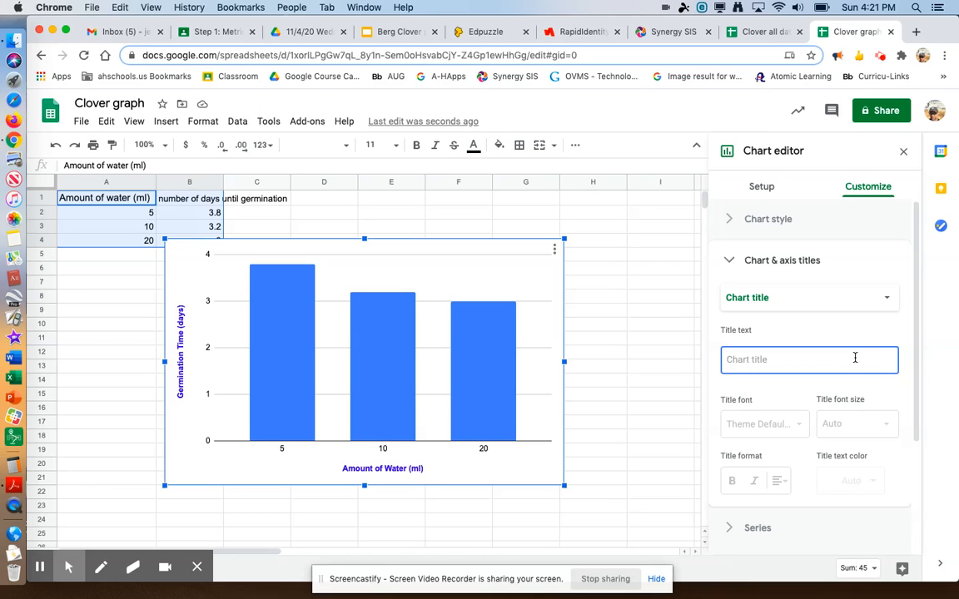
pyautogui.write('Germination time with')
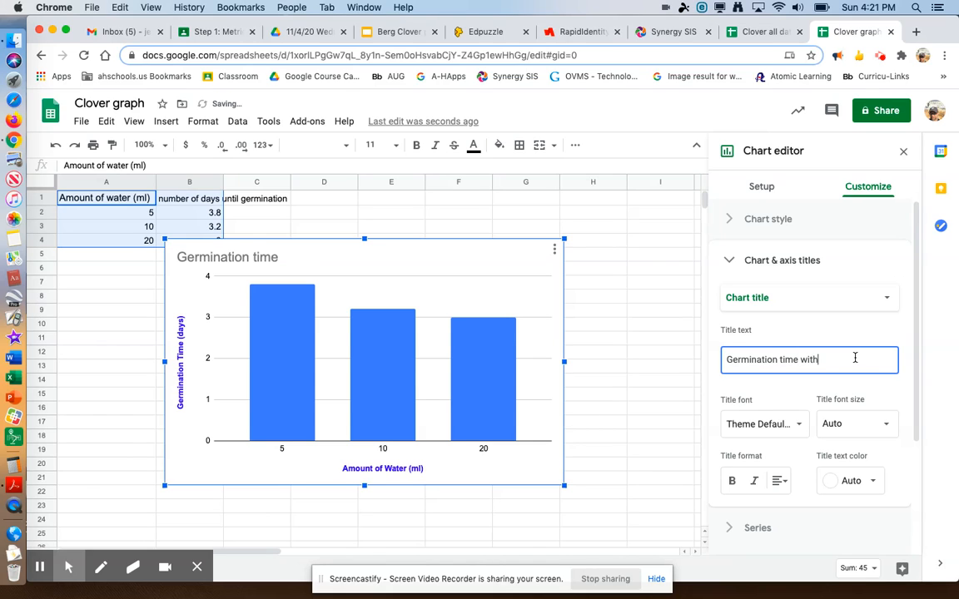
pyautogui.write(' different amounts of water')
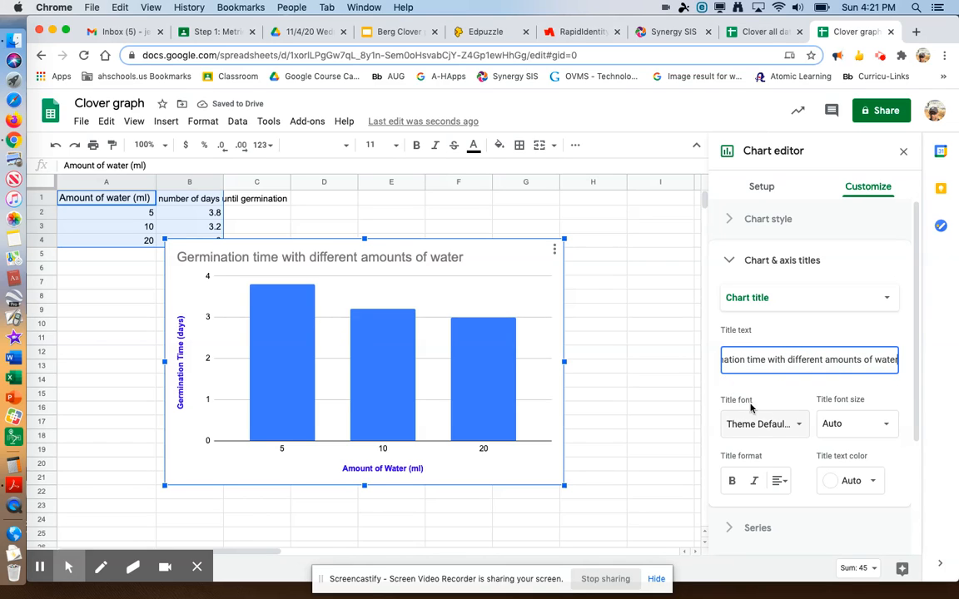
# Step: Make the chart title bold, center it and set its text color to dark purple
pyautogui.click(734, 482)
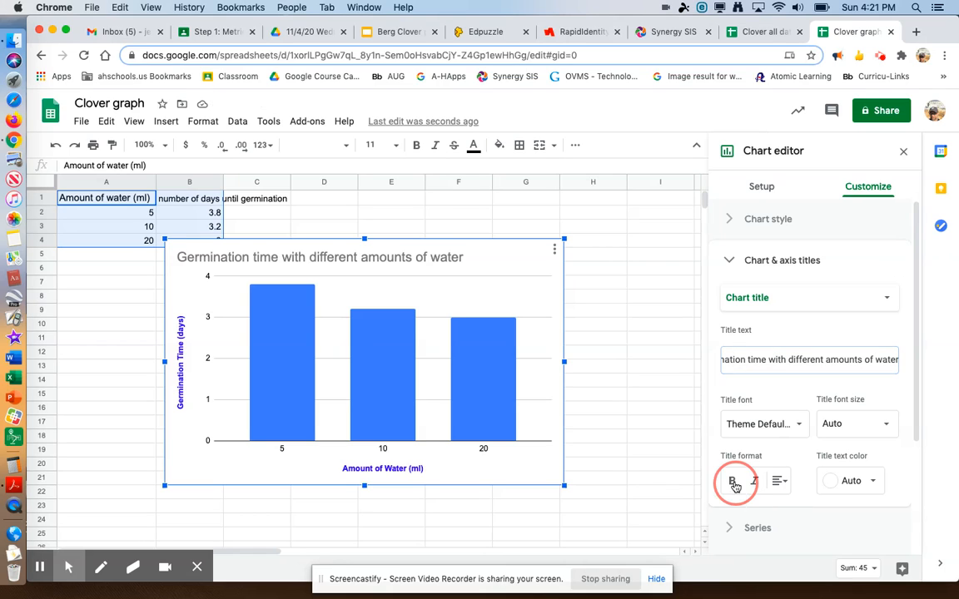
pyautogui.click(781, 482)
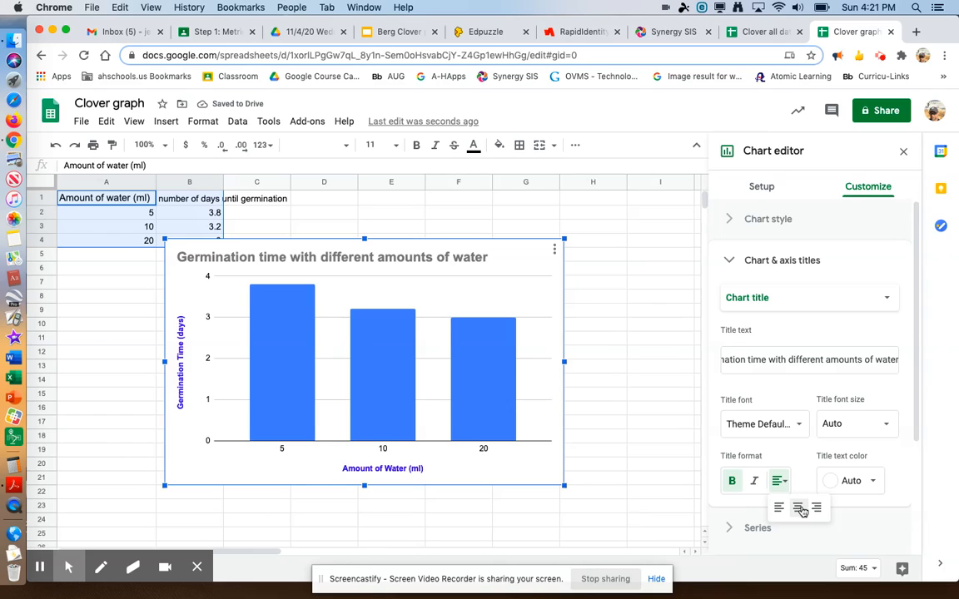
pyautogui.click(797, 507)
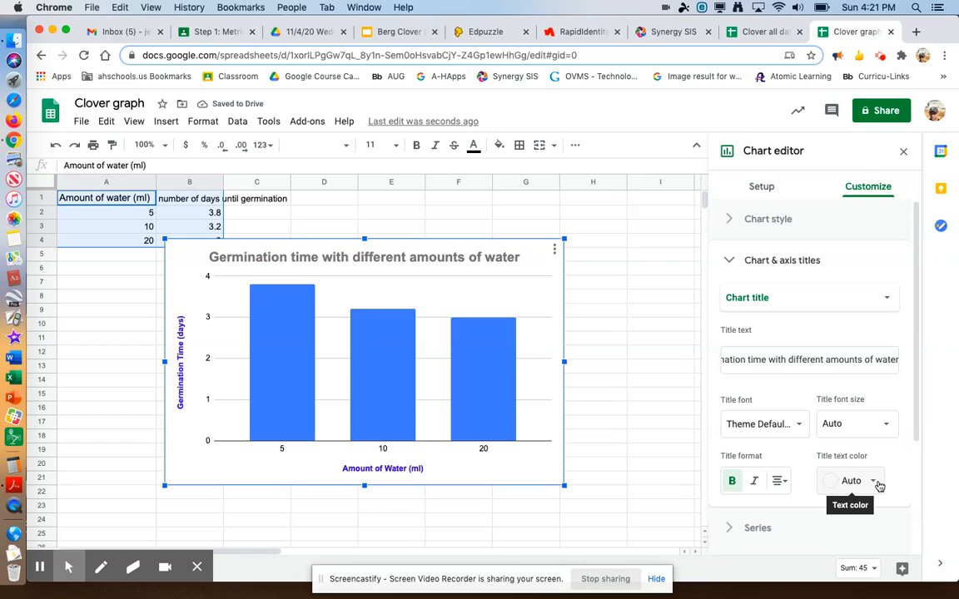
pyautogui.click(877, 481)
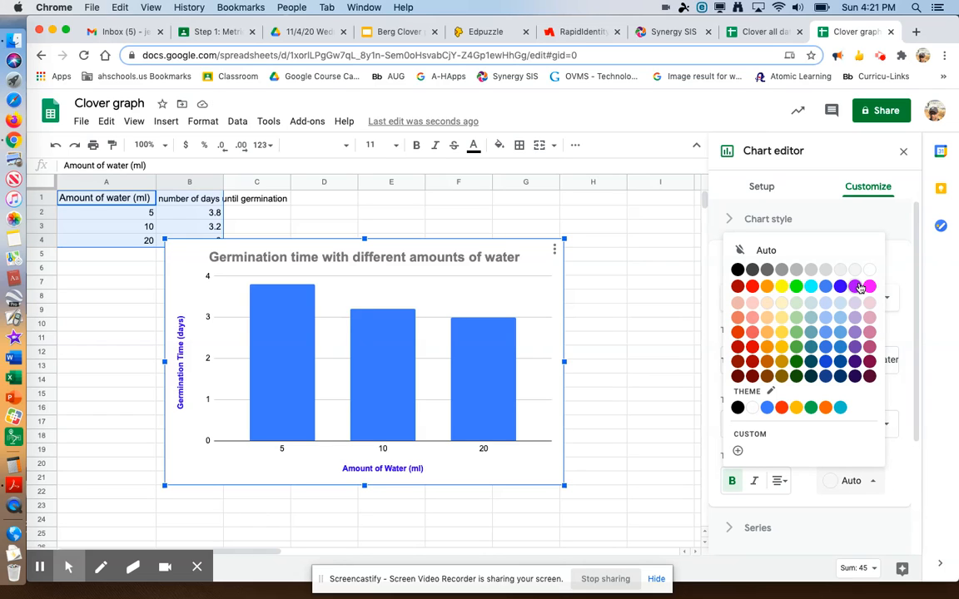
pyautogui.click(855, 360)
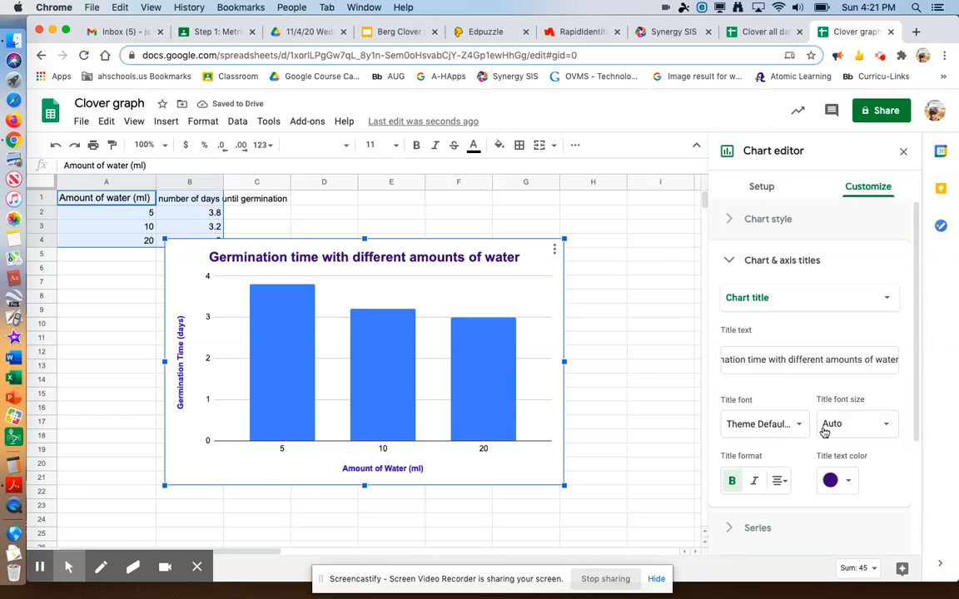
# Step: Look through the chart's series, legend and horizontal axis customization options
pyautogui.scroll(-1, 827, 416)
pyautogui.scroll(-1, 785, 394)
pyautogui.scroll(-3, 786, 395)
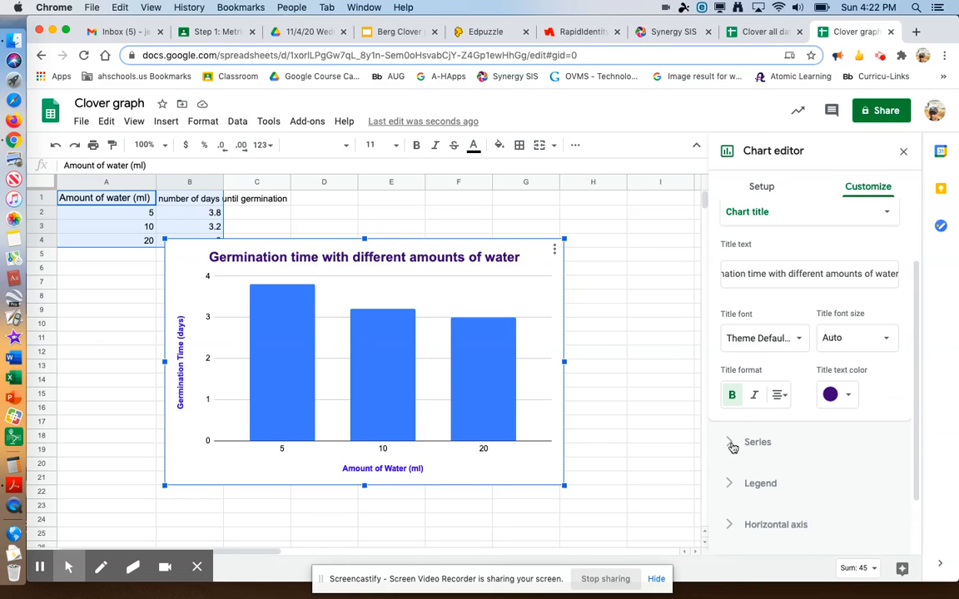
pyautogui.click(728, 443)
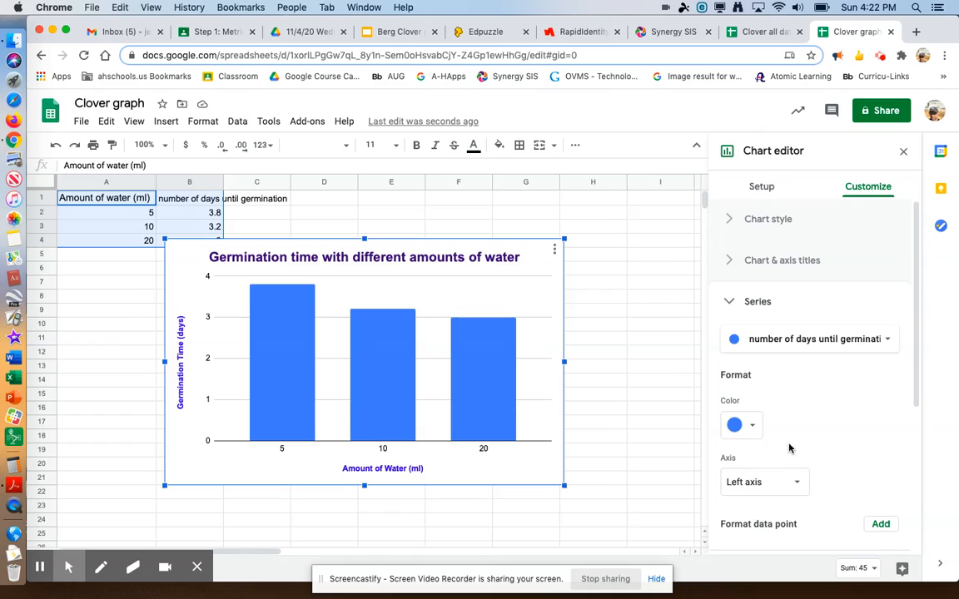
pyautogui.scroll(-1, 830, 398)
pyautogui.scroll(-3, 831, 398)
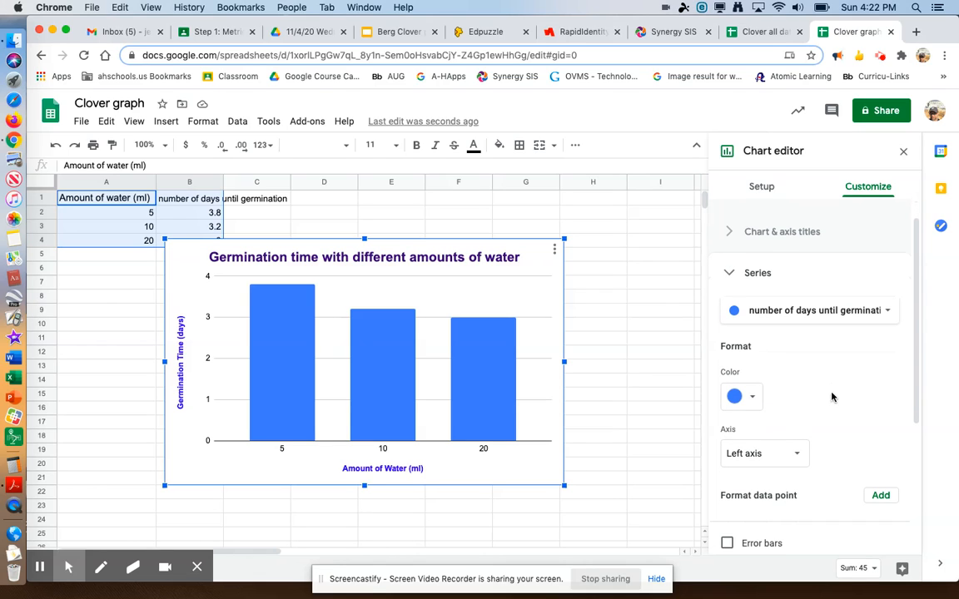
pyautogui.scroll(-5, 799, 456)
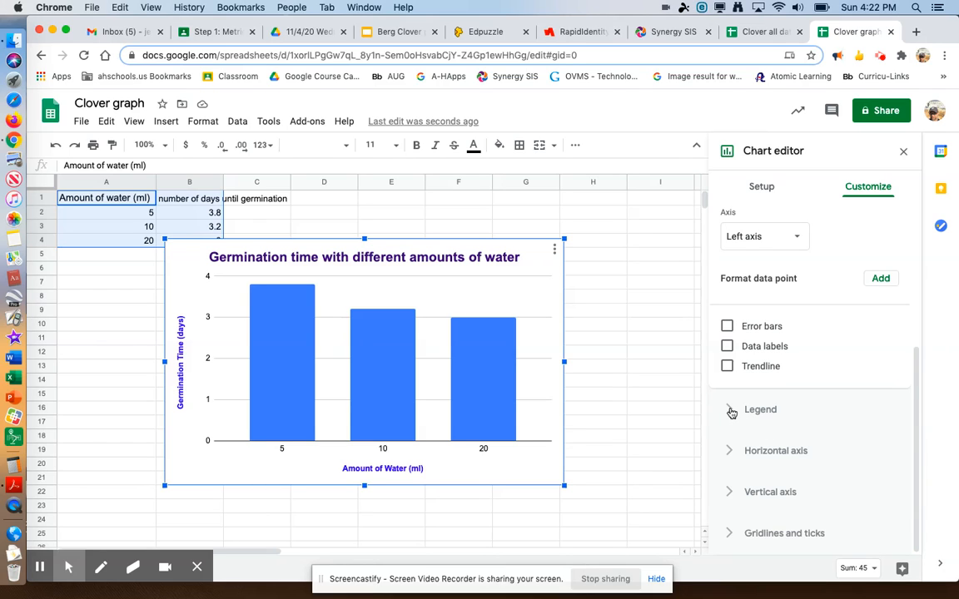
pyautogui.click(732, 411)
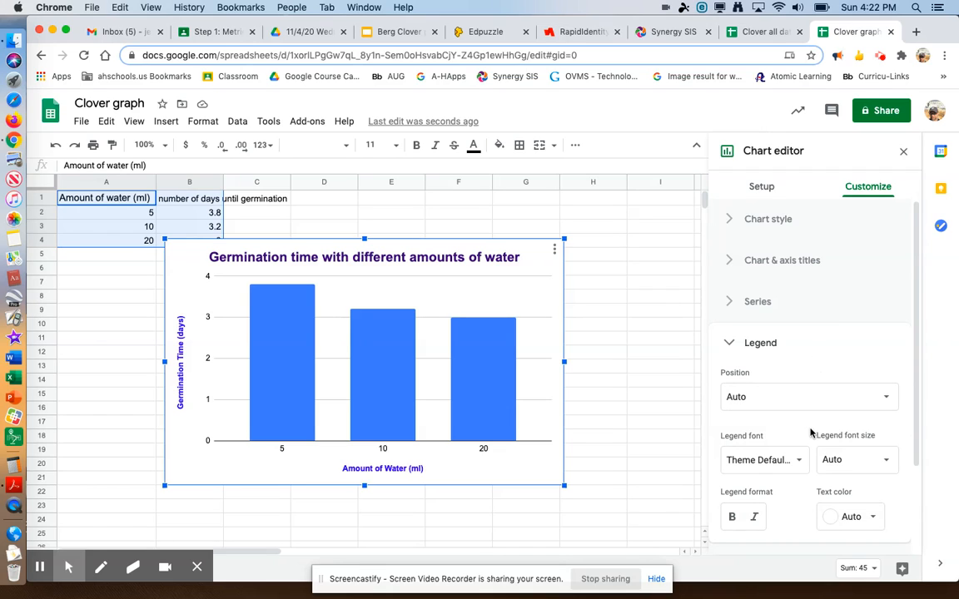
pyautogui.scroll(-3, 816, 374)
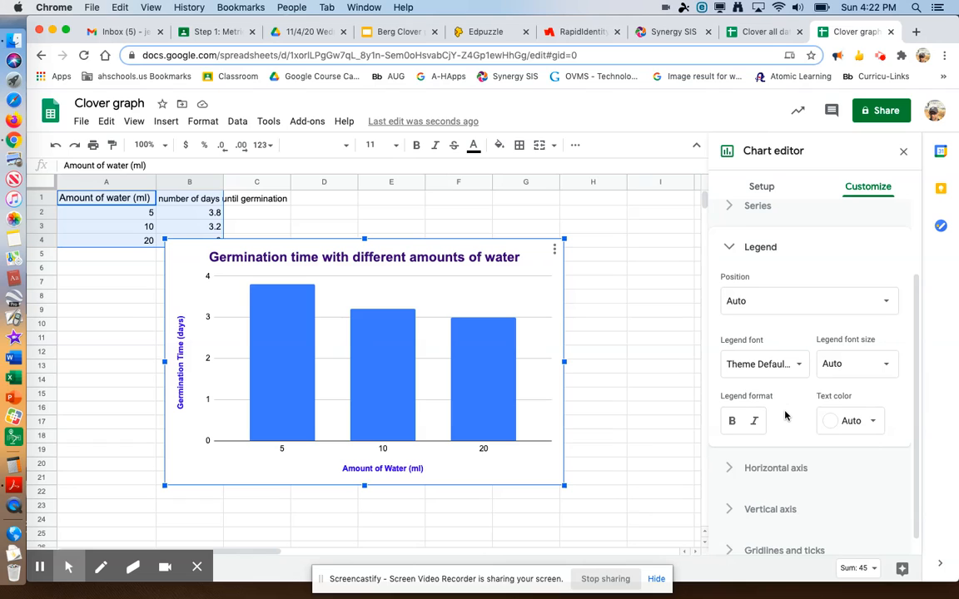
pyautogui.scroll(-1, 784, 415)
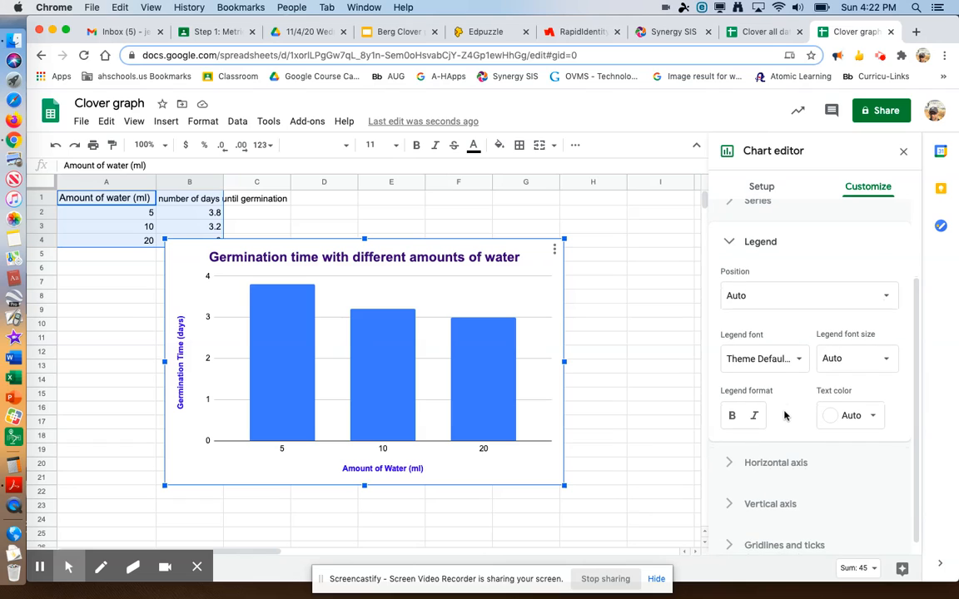
pyautogui.click(730, 463)
pyautogui.scroll(-3, 774, 466)
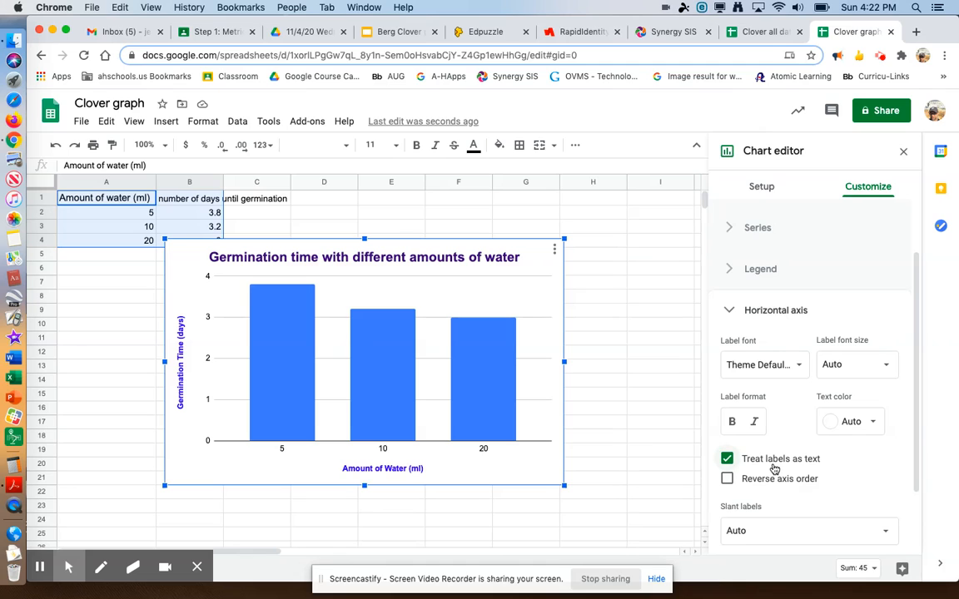
# Step: Set the maximum value of the chart's vertical axis to 5
pyautogui.scroll(-2, 774, 468)
pyautogui.click(778, 490)
pyautogui.scroll(-5, 804, 489)
pyautogui.scroll(-2, 799, 488)
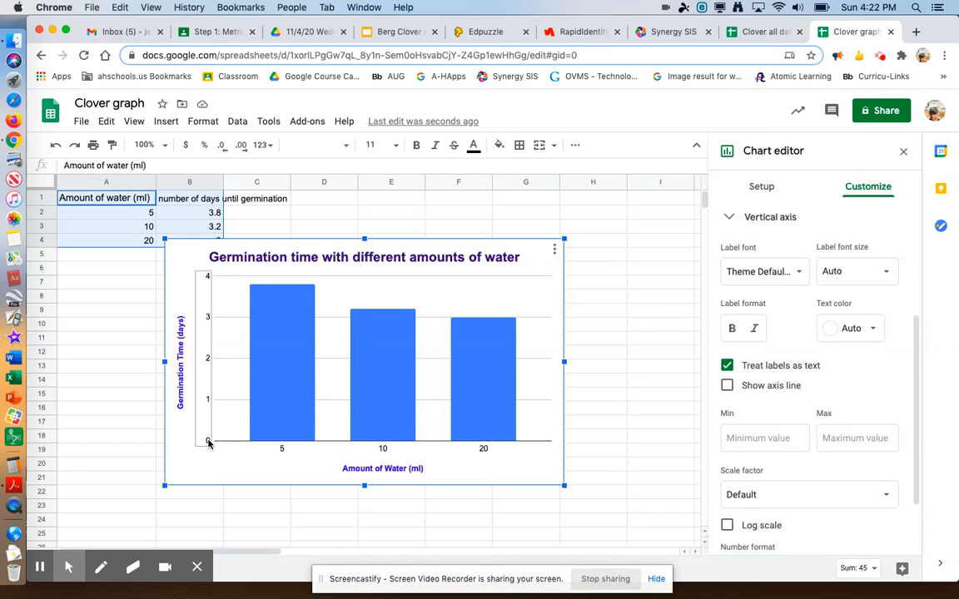
pyautogui.click(835, 437)
pyautogui.write('5')
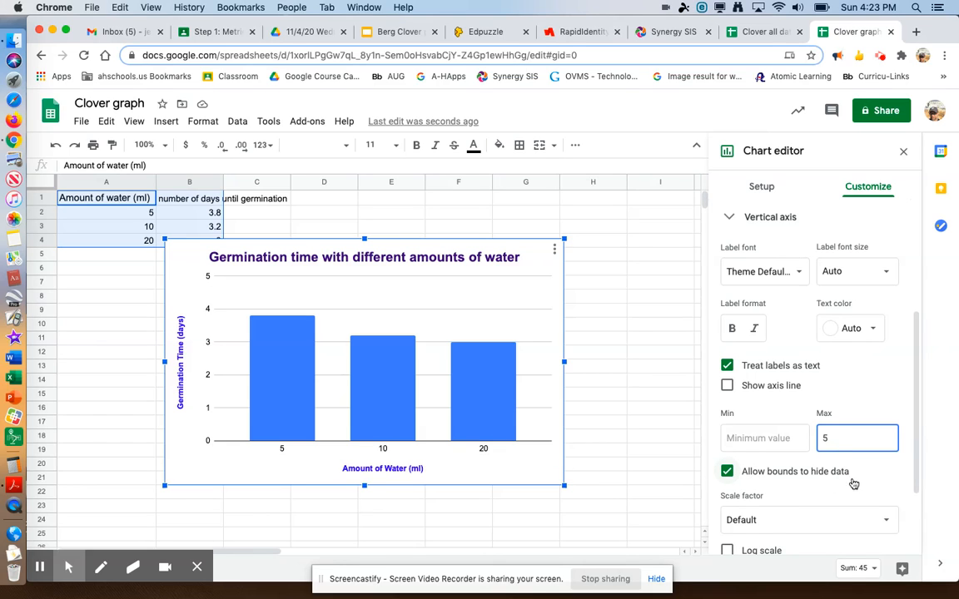
pyautogui.scroll(-2, 796, 477)
pyautogui.scroll(-5, 795, 477)
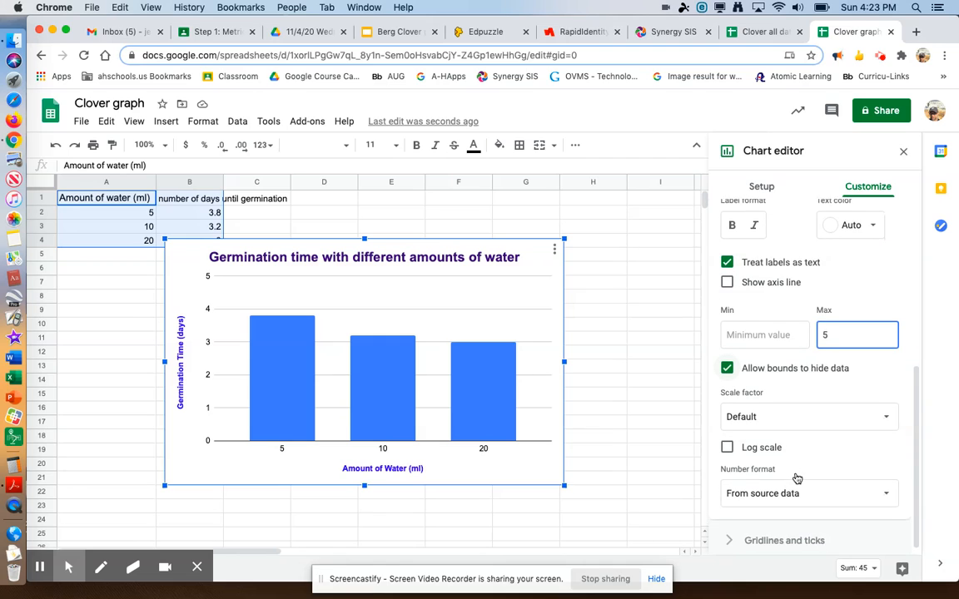
# Step: Turn on major ticks for the chart's vertical axis
pyautogui.click(727, 533)
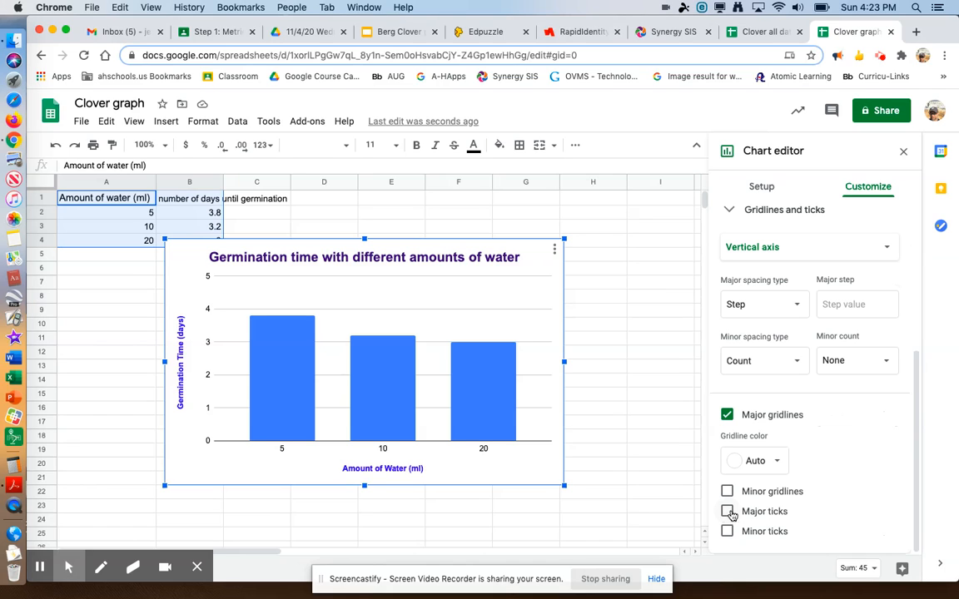
pyautogui.click(726, 512)
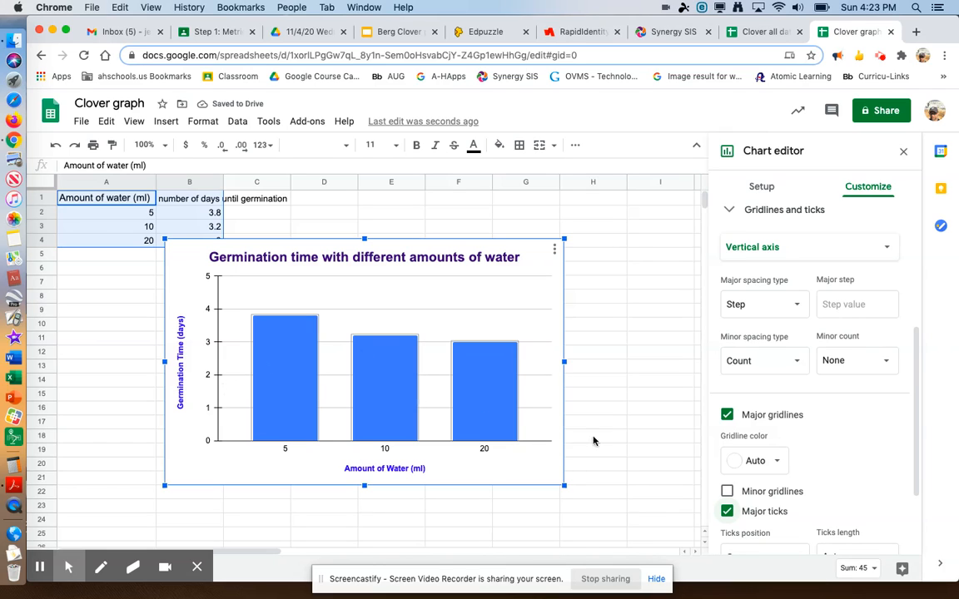
pyautogui.scroll(-3, 823, 475)
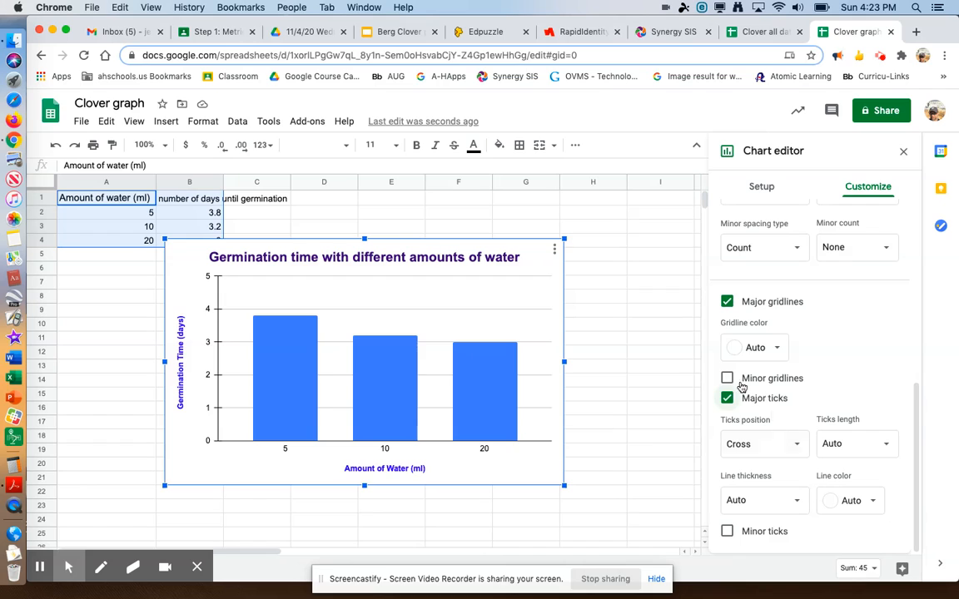
# Step: Copy the finished chart and paste it, linked to the spreadsheet, onto blank slide 11 of the Berg Clover project presentation in Google Slides
pyautogui.click(555, 252)
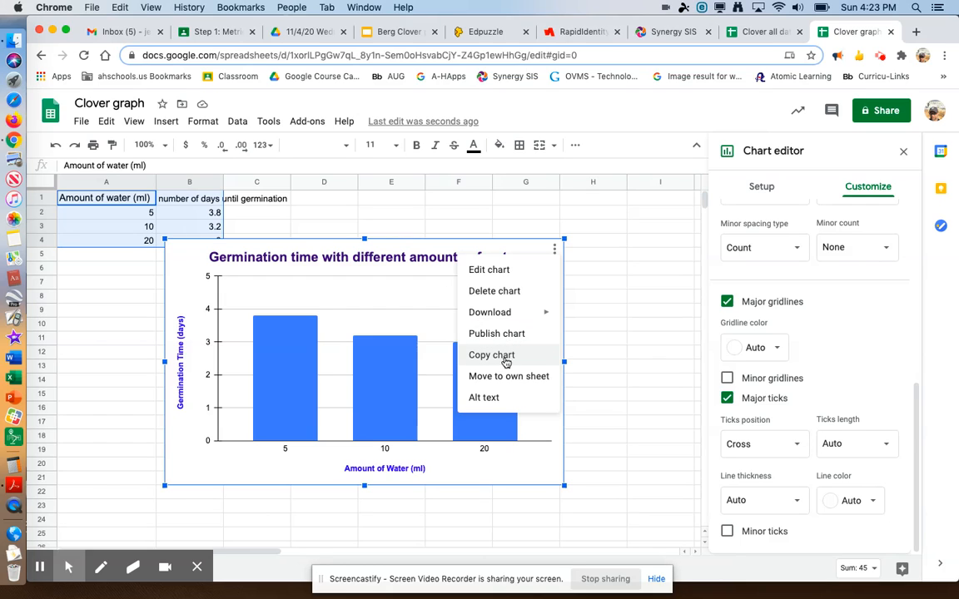
pyautogui.click(504, 358)
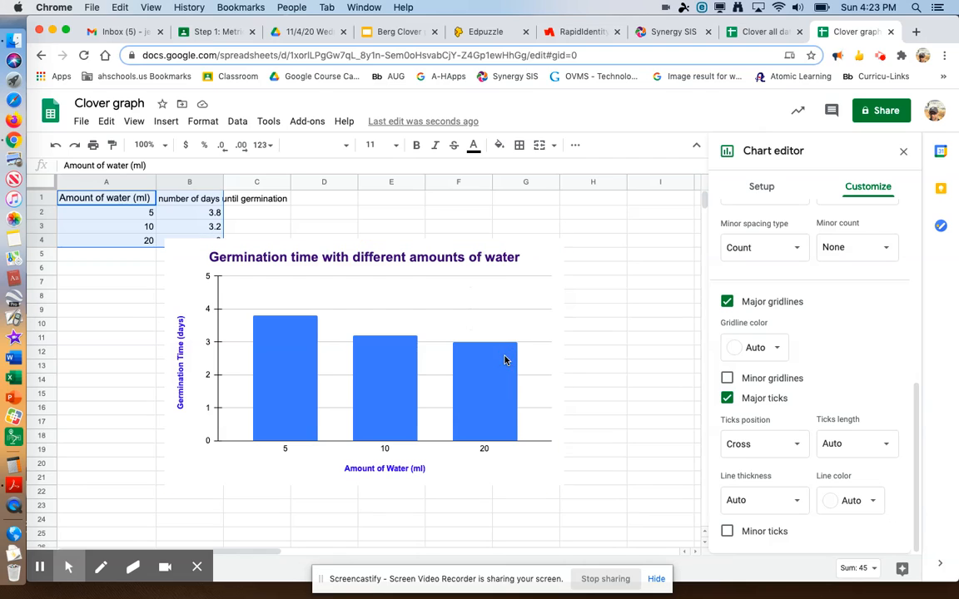
pyautogui.click(358, 32)
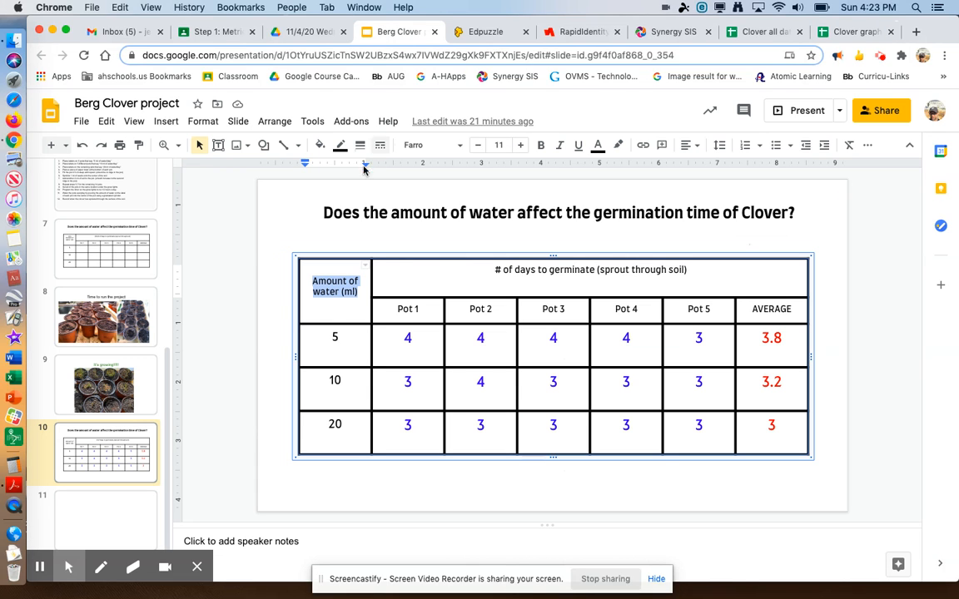
pyautogui.click(114, 516)
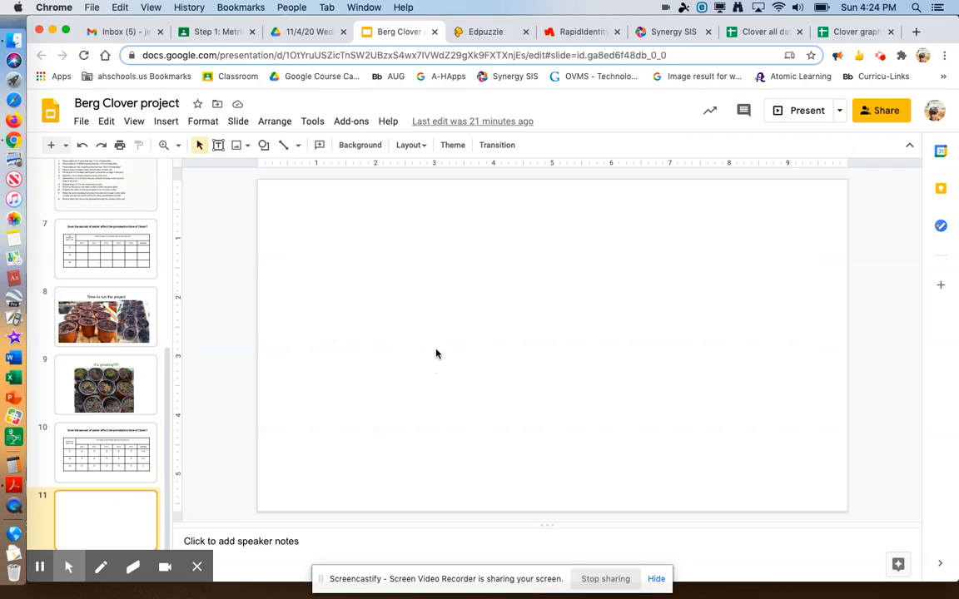
pyautogui.press('super+v')
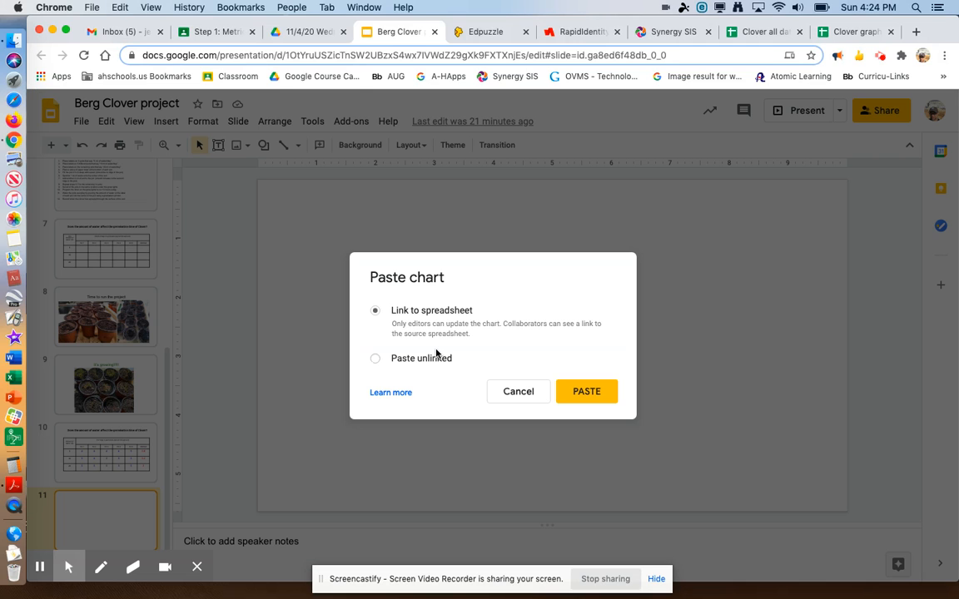
pyautogui.click(589, 391)
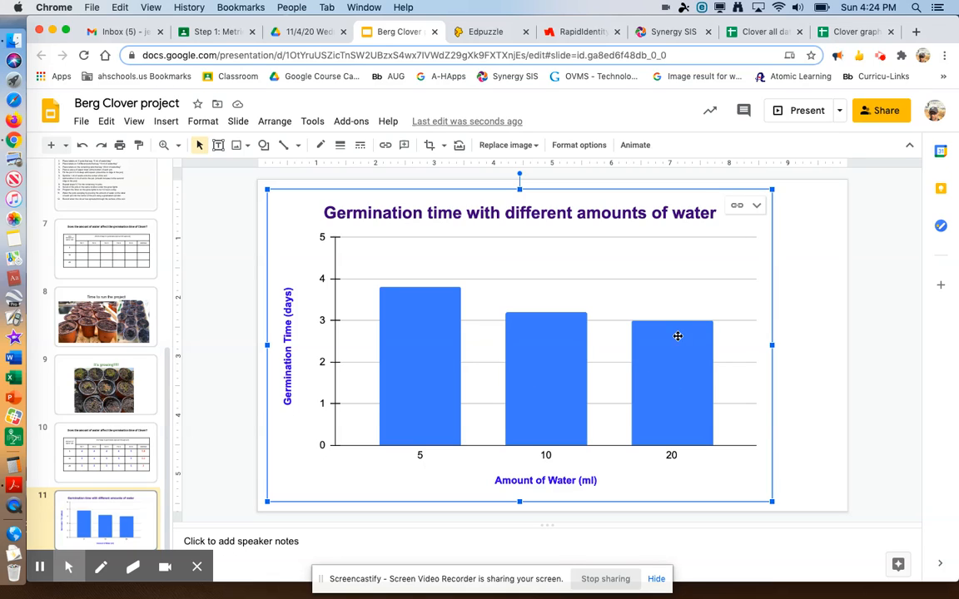
# Step: Compare the data table on slide 10 and the all-pots chart in the Clover all data and average spreadsheet with the Clover graph chart
pyautogui.click(106, 456)
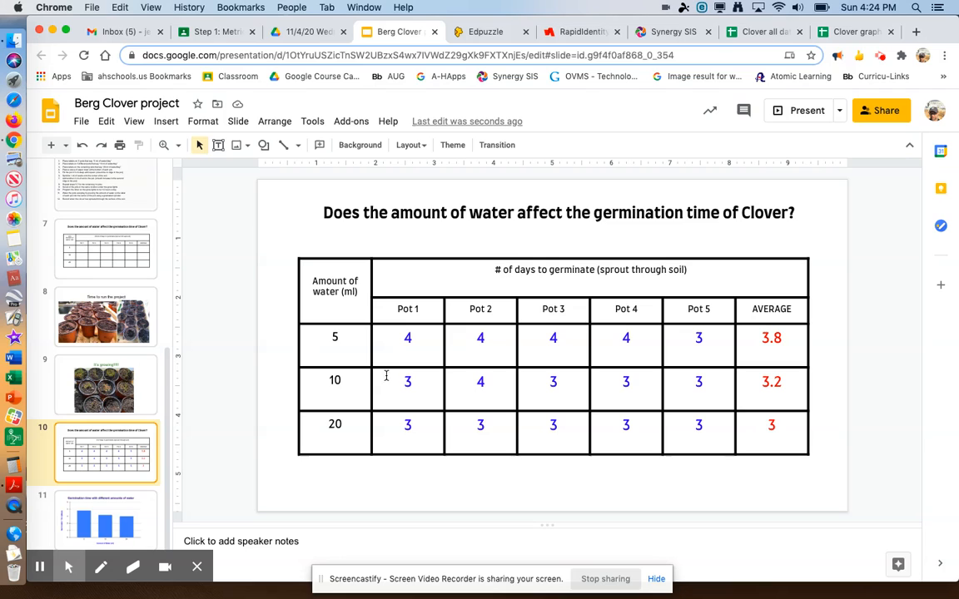
pyautogui.click(760, 32)
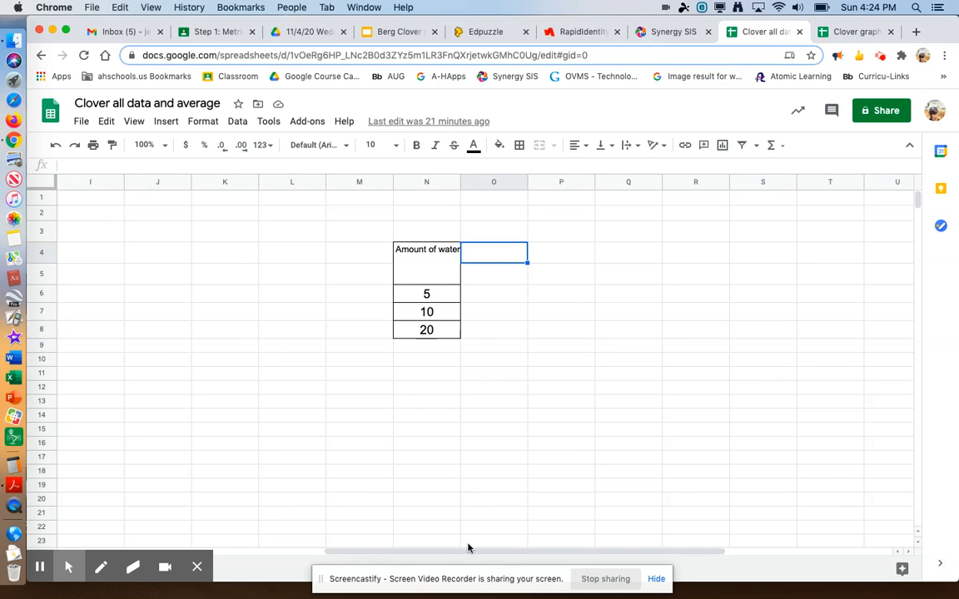
pyautogui.moveTo(474, 557); pyautogui.dragTo(120, 546)
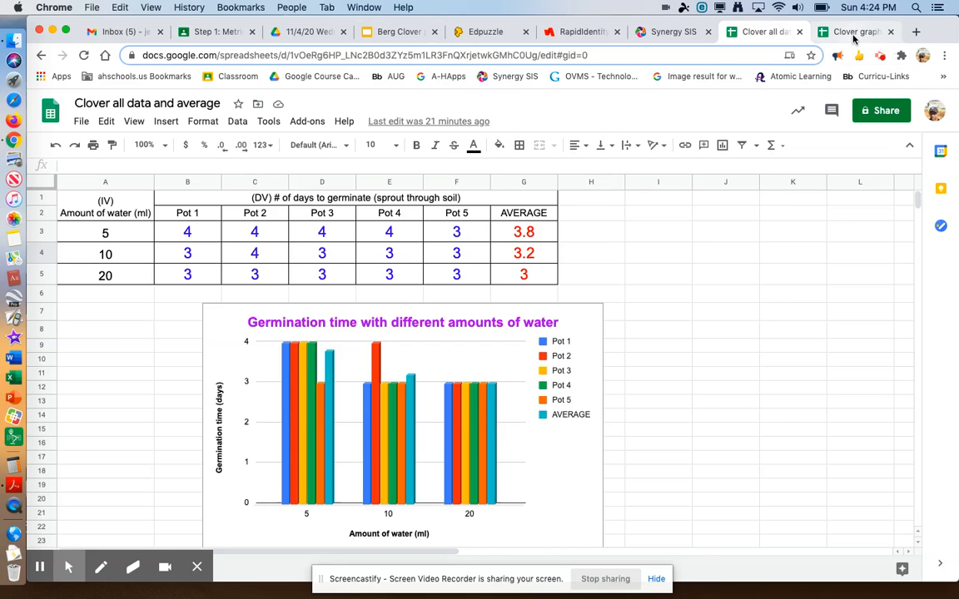
pyautogui.click(853, 32)
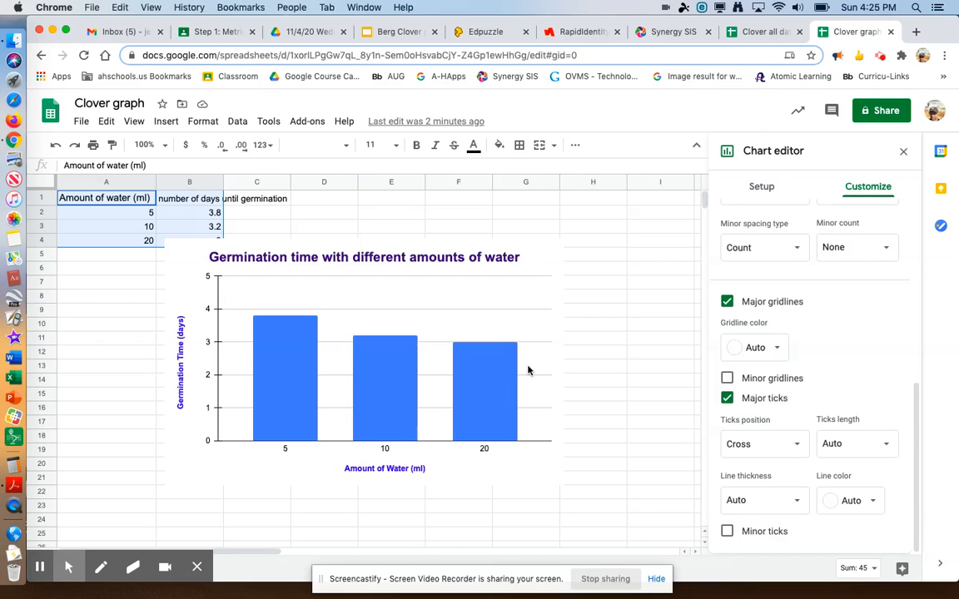
pyautogui.click(764, 32)
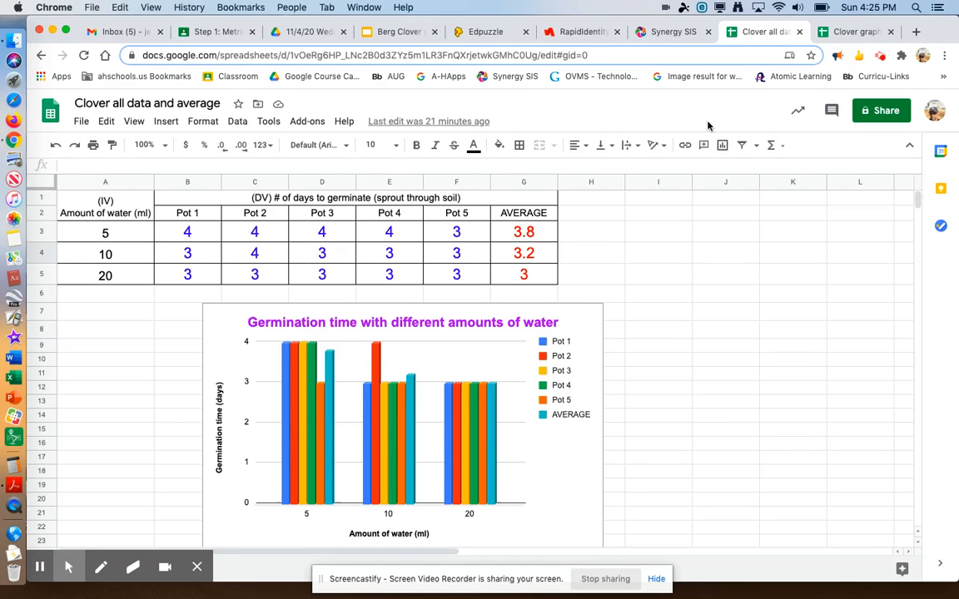